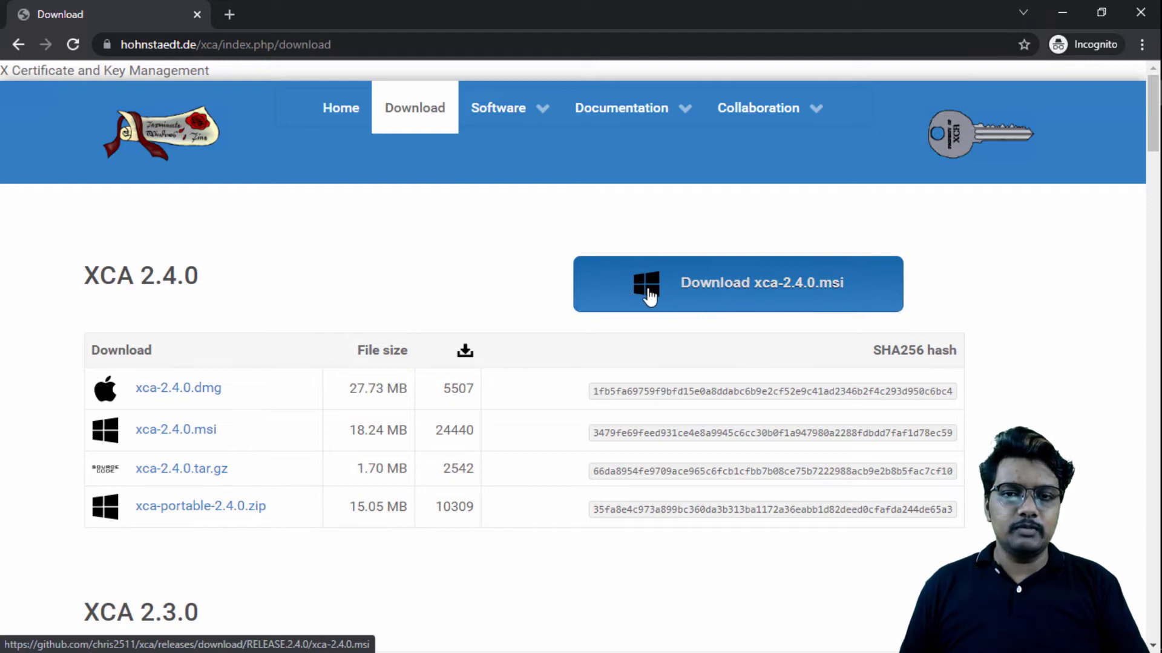
Step: Download the XCA 2.4.0 Windows installer xca-2.4.0.msi and show it in its download folder
{"action": "left_click", "coordinate": [815, 289]}
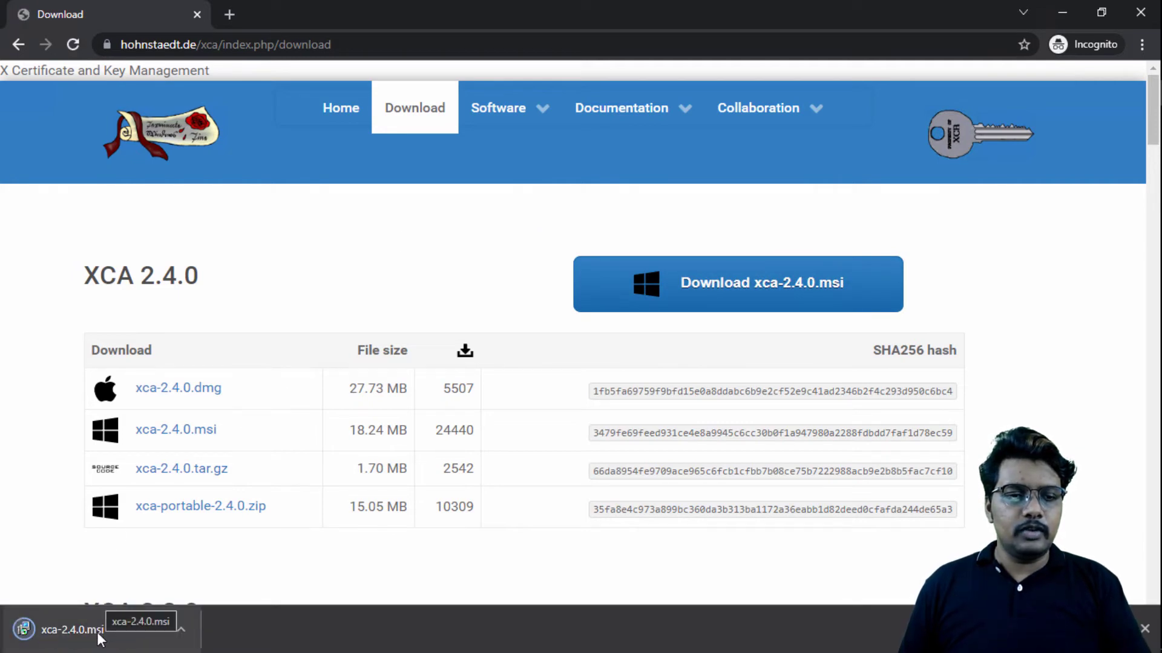
{"action": "left_click", "coordinate": [179, 629]}
{"action": "left_click", "coordinate": [230, 570]}
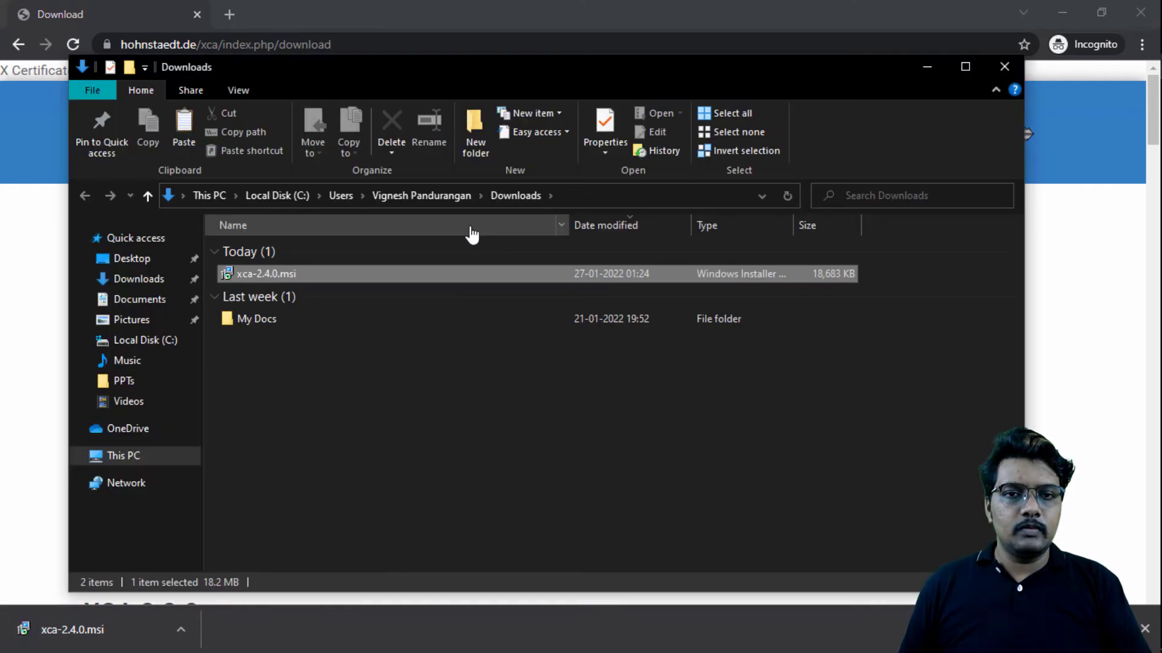
{"action": "left_click", "coordinate": [332, 416]}
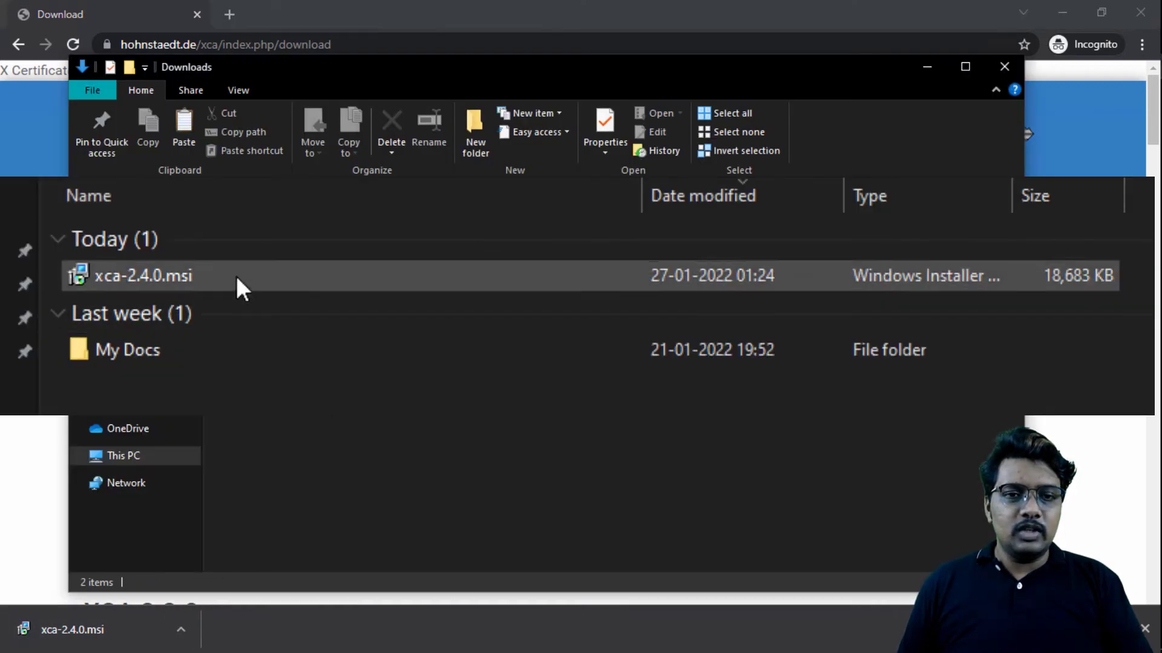
Step: Launch the installation of xca-2.4.0.msi from the Downloads folder
{"action": "left_click", "coordinate": [236, 276]}
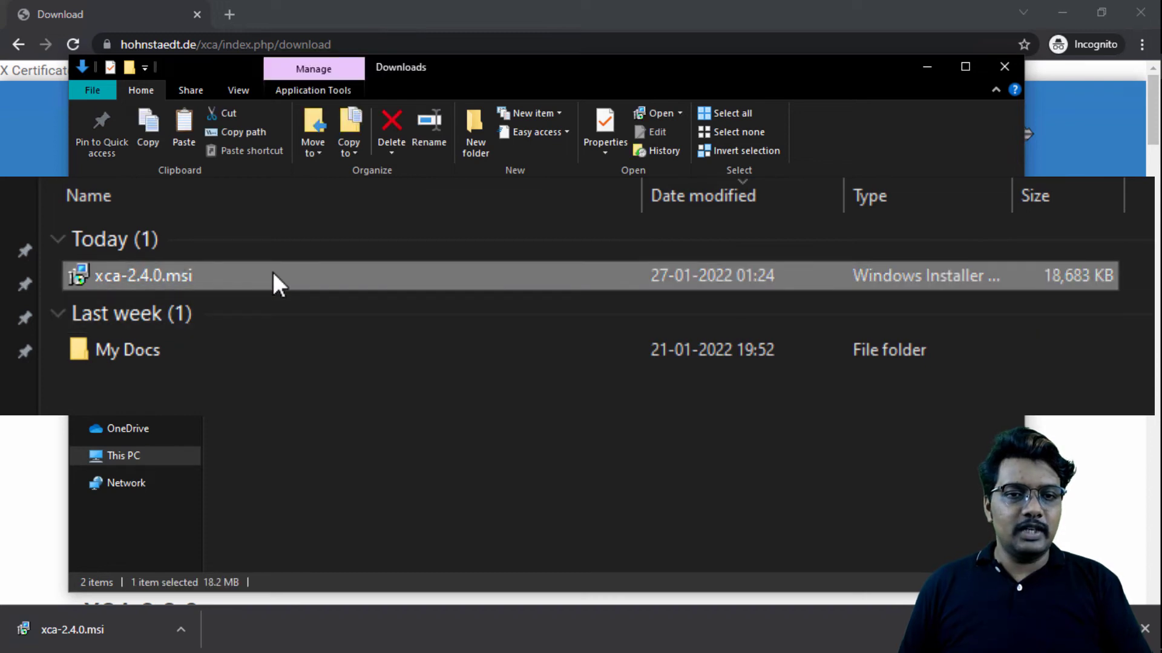
{"action": "double_click", "coordinate": [306, 272]}
{"action": "right_click", "coordinate": [306, 272]}
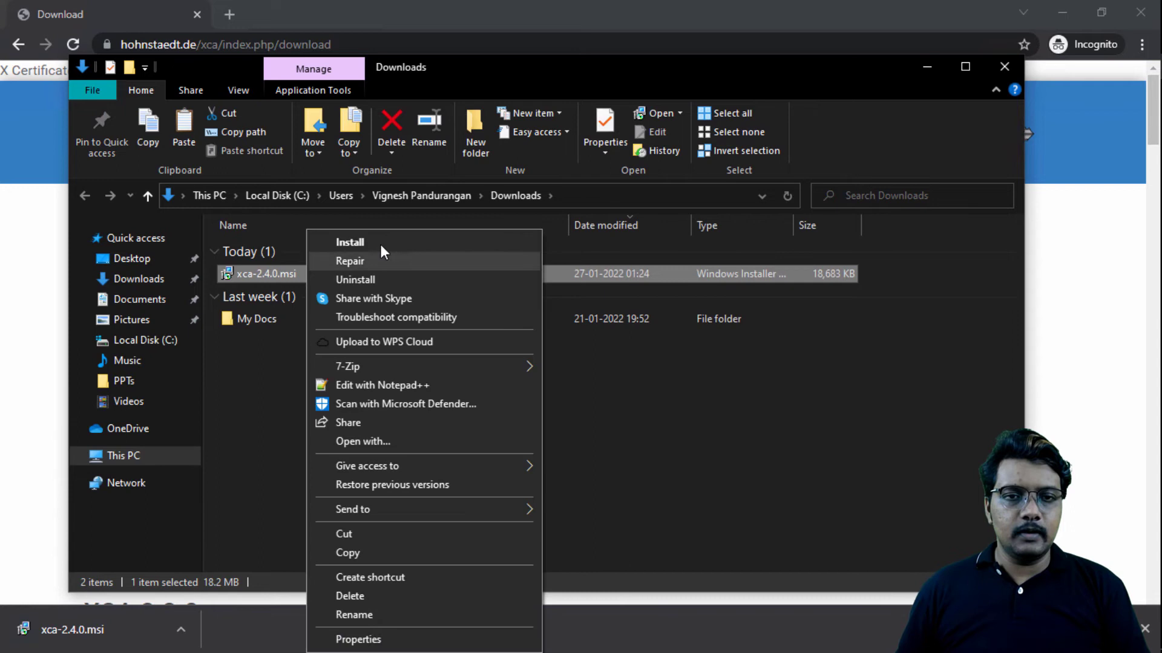
{"action": "left_click", "coordinate": [380, 242]}
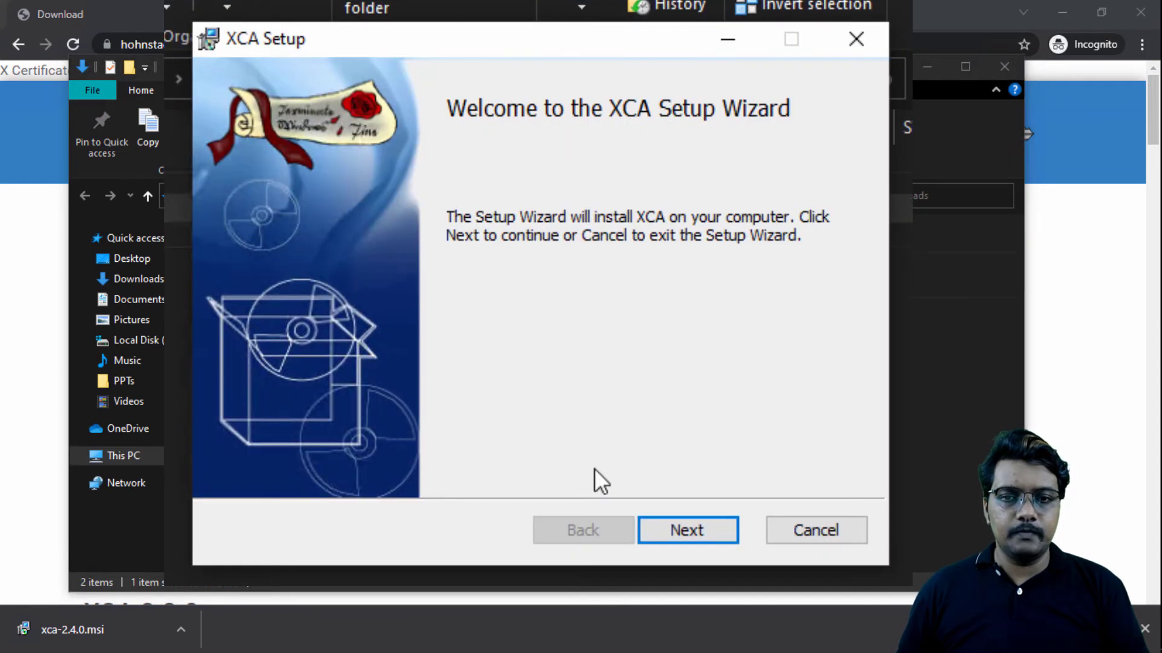
Step: Complete the XCA setup by accepting the license agreement, choosing the Complete setup type, and finishing with Run XCA now enabled
{"action": "left_click", "coordinate": [686, 530]}
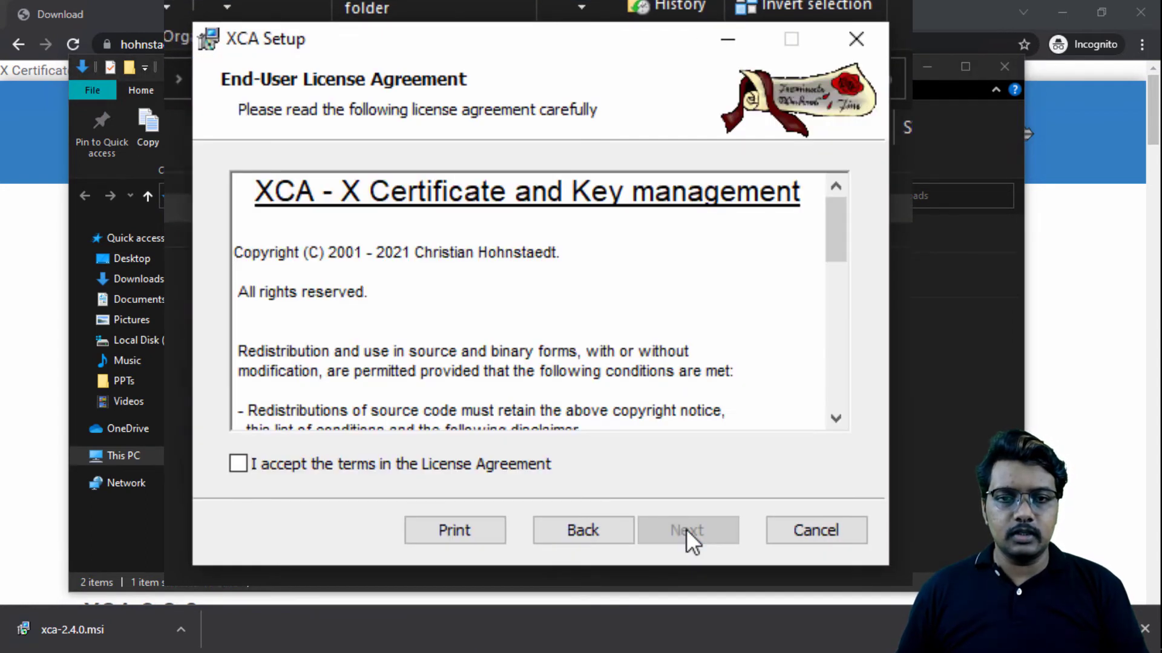
{"action": "left_click", "coordinate": [354, 461]}
{"action": "left_click", "coordinate": [687, 535]}
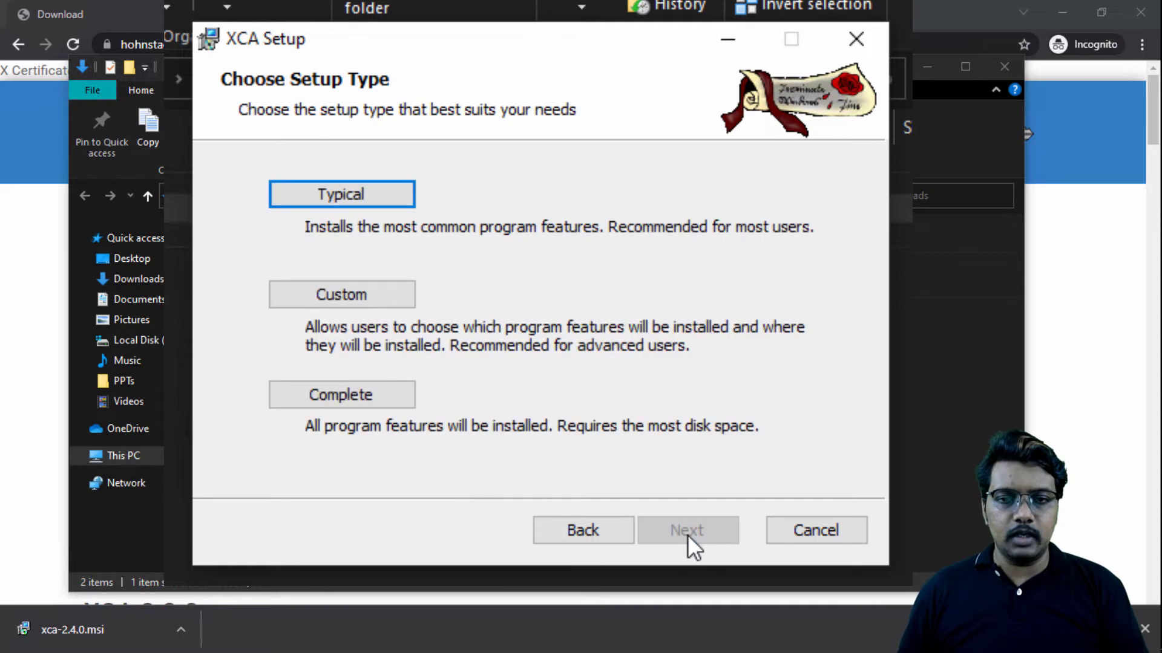
{"action": "left_click", "coordinate": [375, 392]}
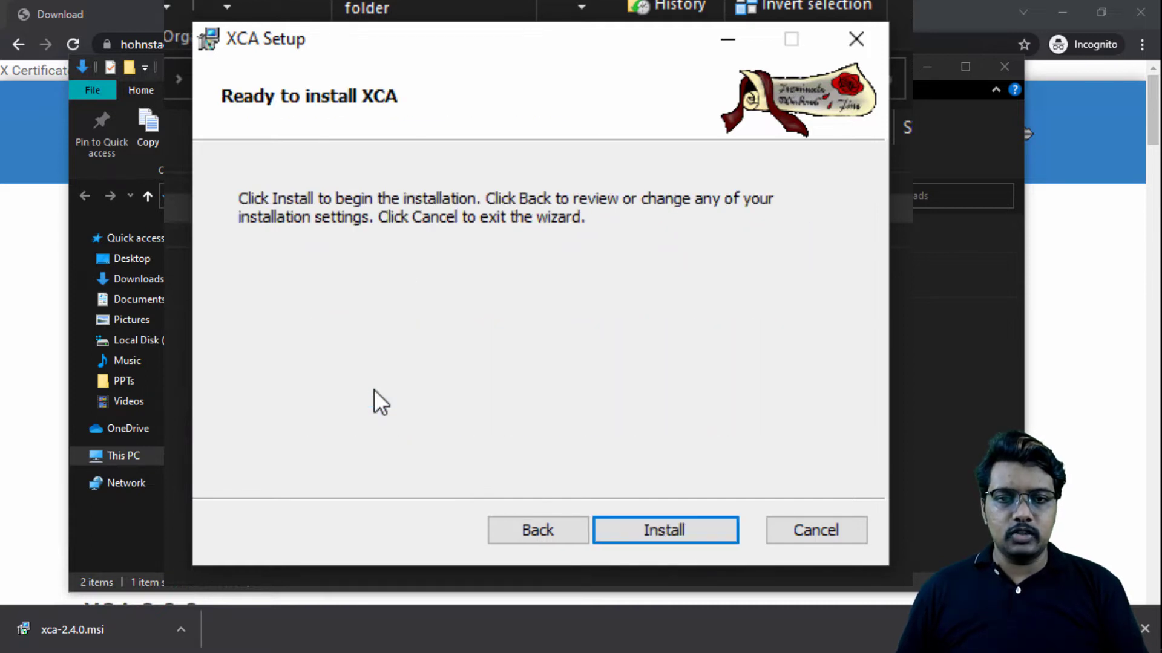
{"action": "left_click", "coordinate": [702, 524]}
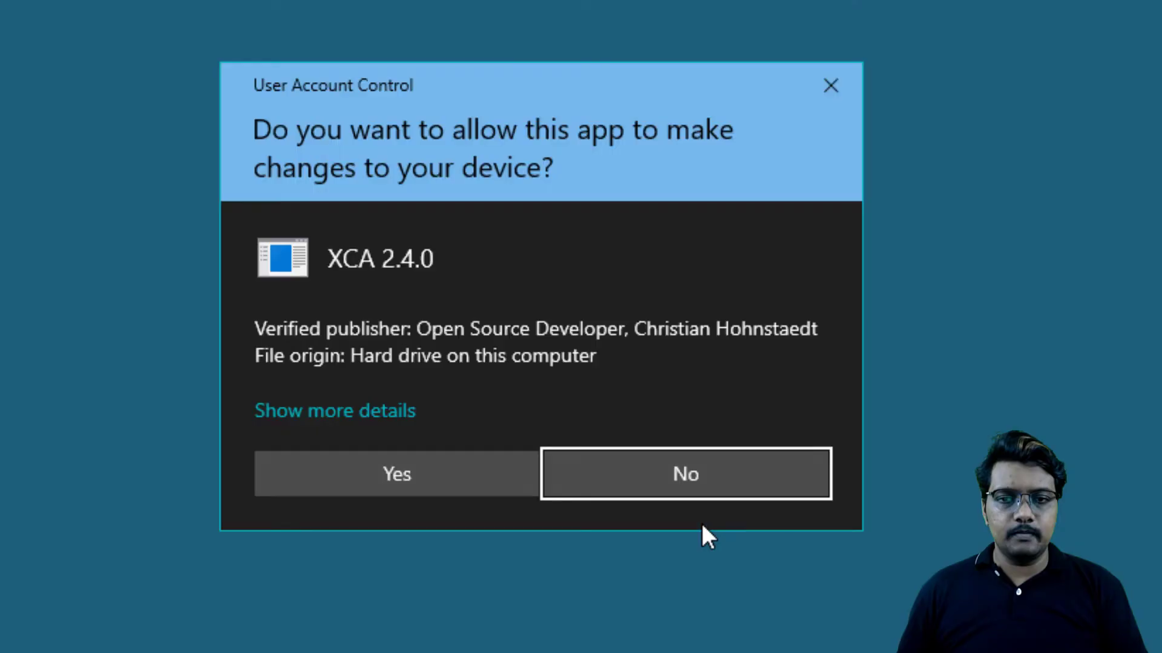
{"action": "left_click", "coordinate": [433, 482]}
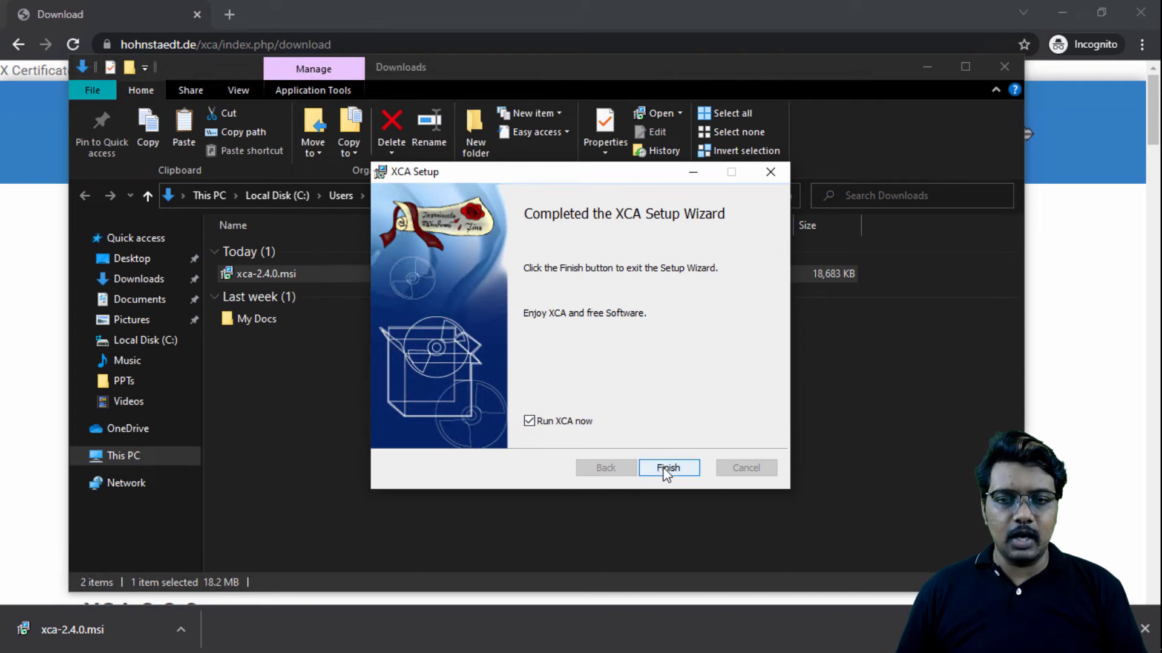
{"action": "left_click", "coordinate": [666, 470]}
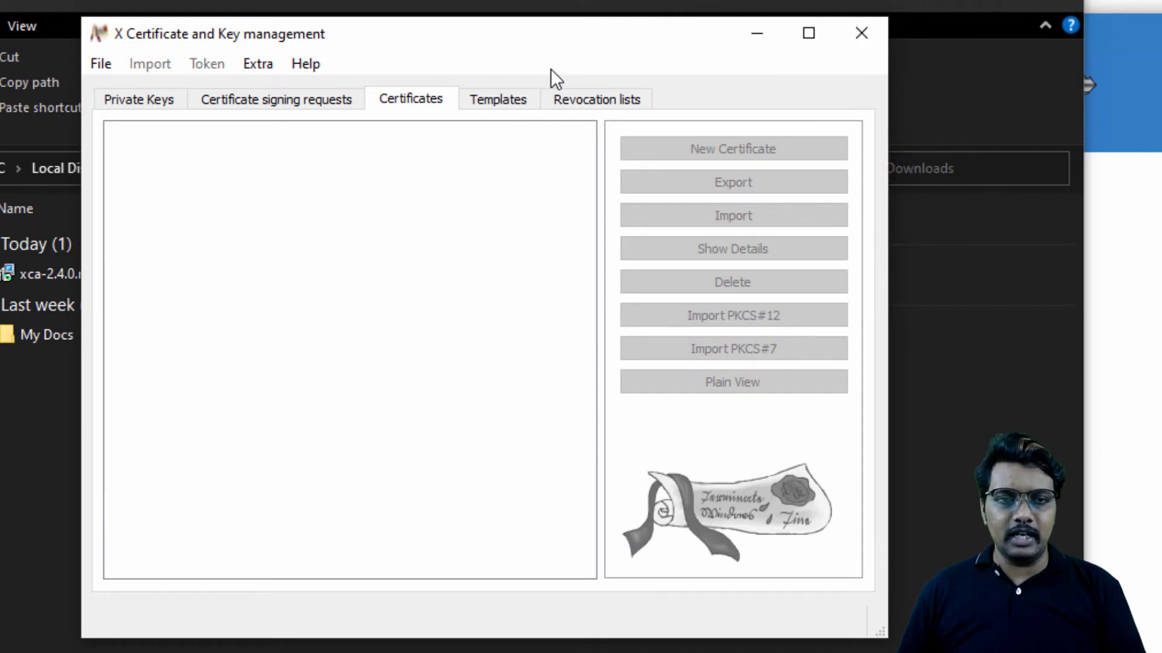
Step: Create a new XCA database named xcadb in the Downloads folder
{"action": "left_click", "coordinate": [102, 63]}
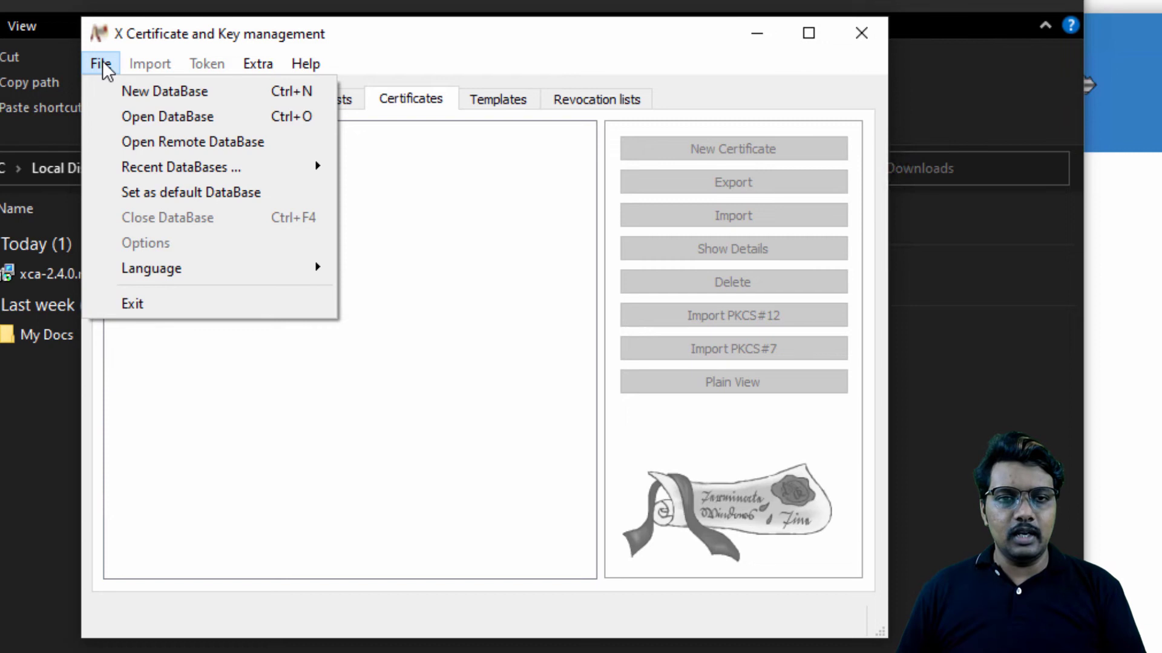
{"action": "left_click", "coordinate": [165, 91]}
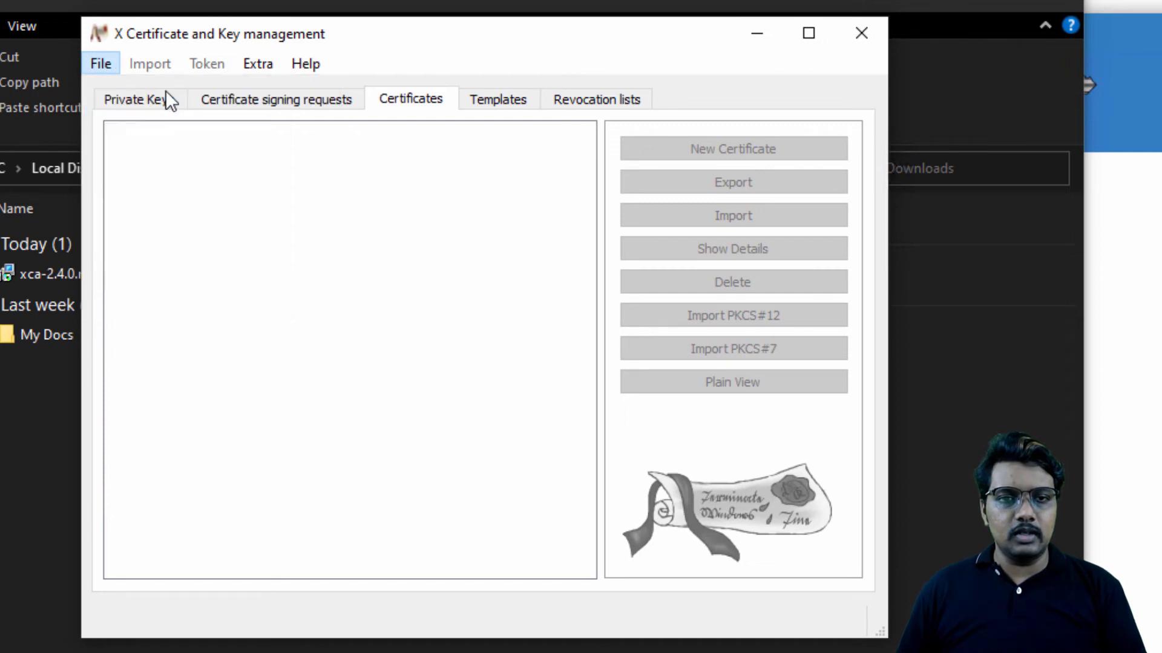
{"action": "scroll", "coordinate": [193, 216], "scroll_direction": "up", "scroll_amount": 1}
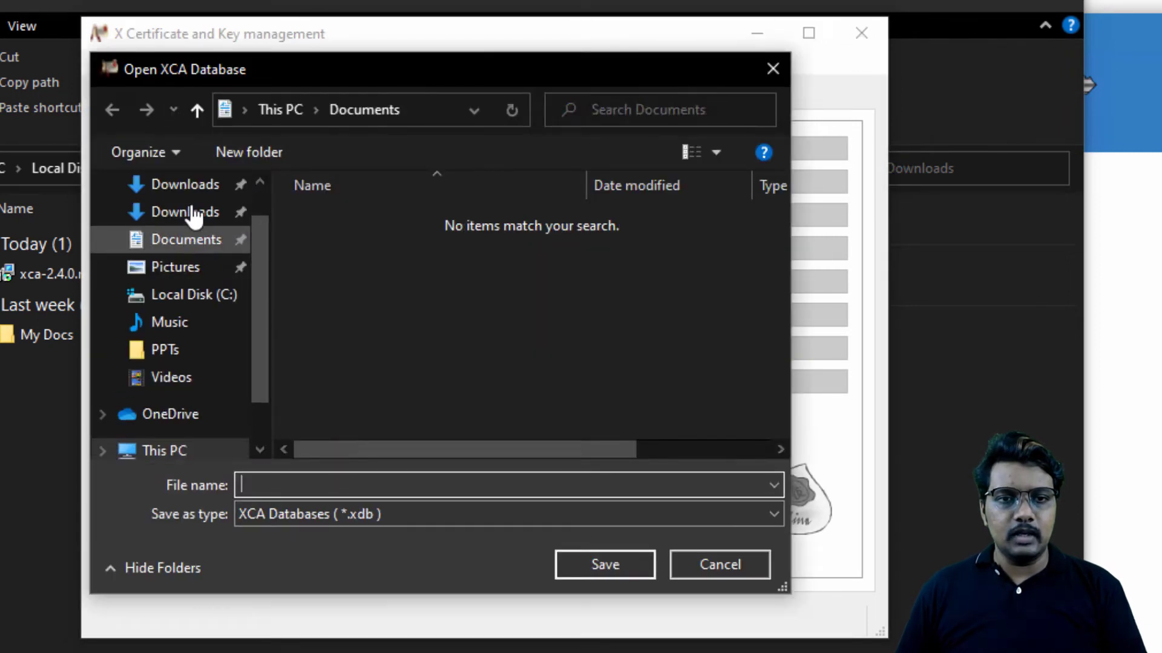
{"action": "scroll", "coordinate": [193, 217], "scroll_direction": "up", "scroll_amount": 1}
{"action": "left_click", "coordinate": [179, 260]}
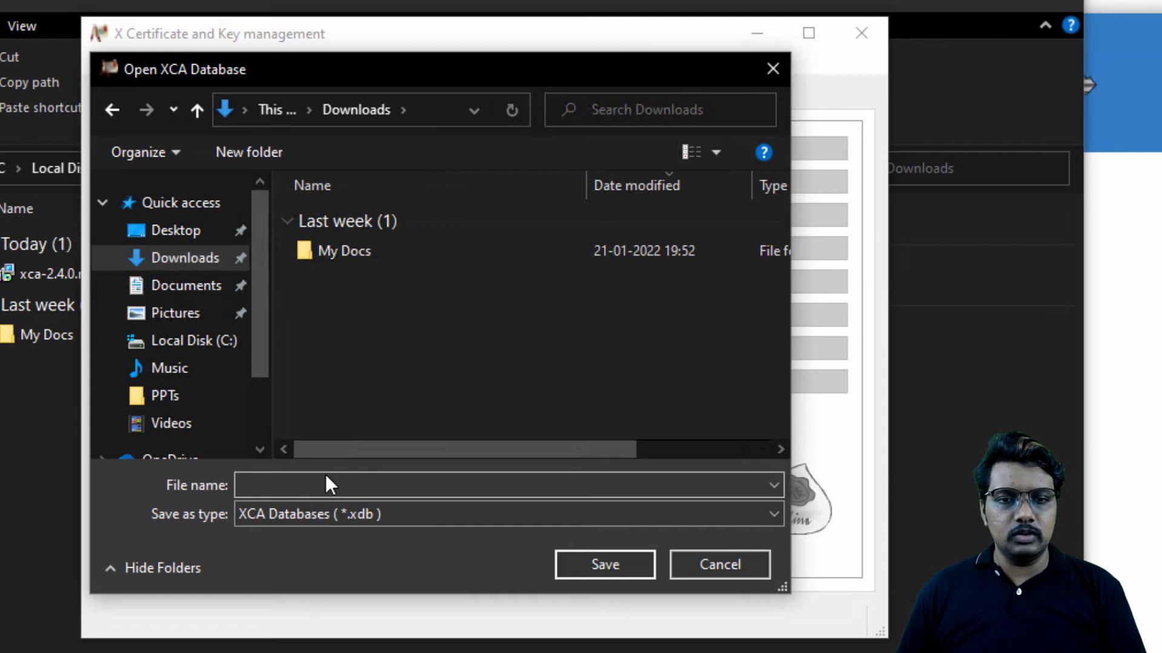
{"action": "left_click", "coordinate": [326, 483]}
{"action": "type", "text": "xca"}
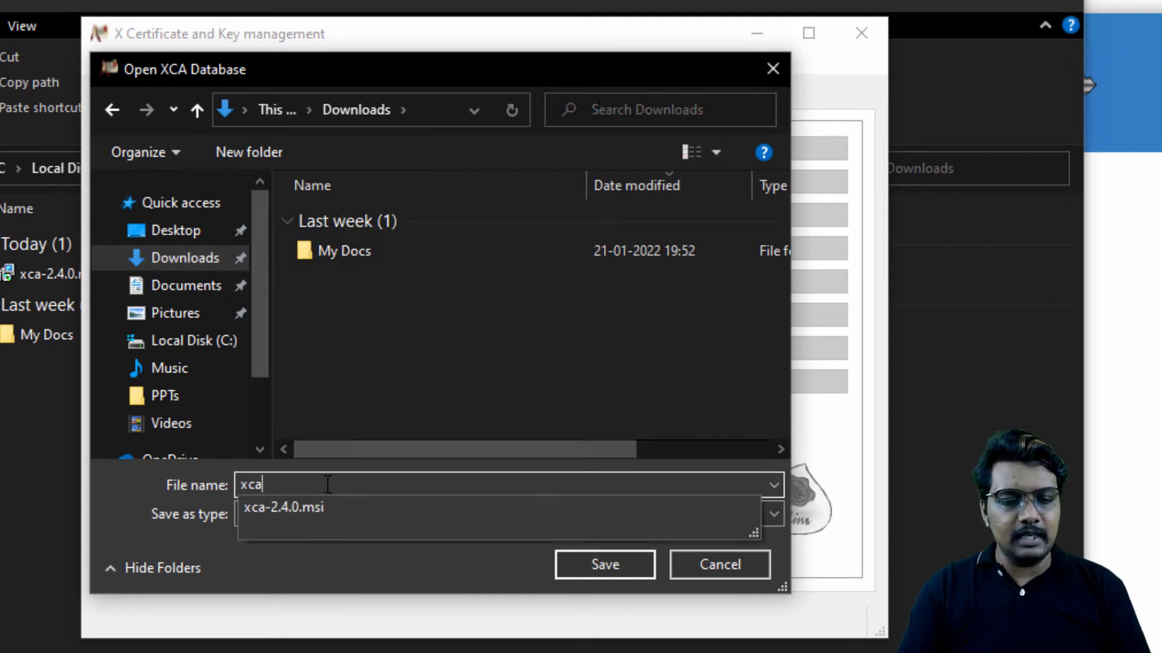
{"action": "type", "text": "db"}
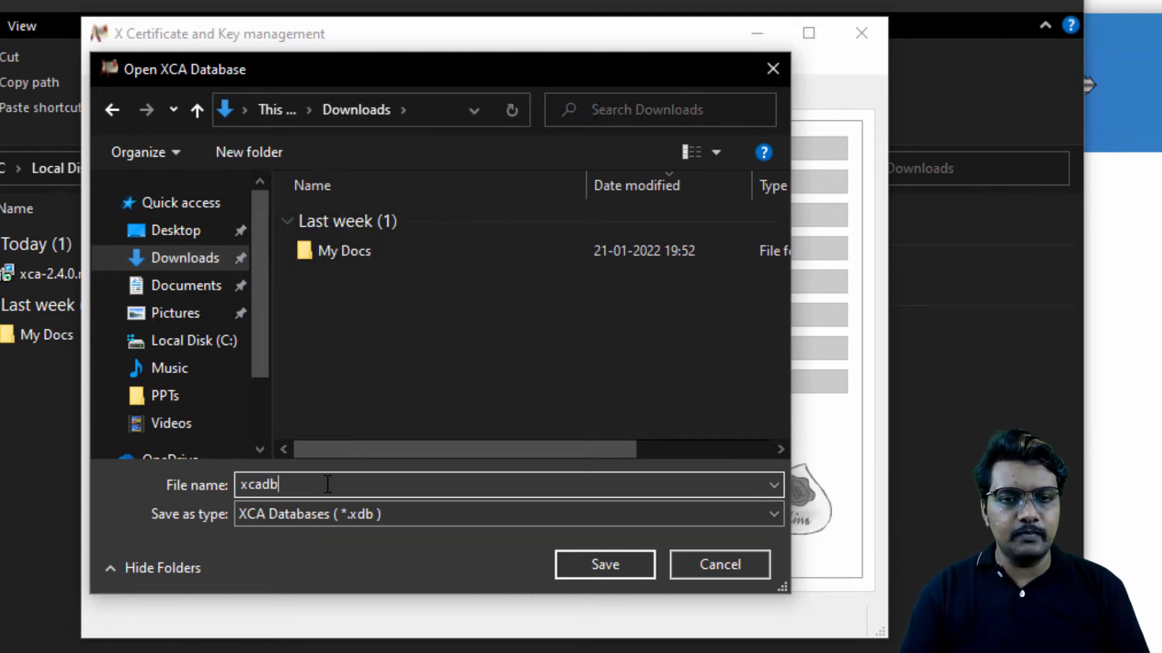
{"action": "left_click", "coordinate": [605, 565]}
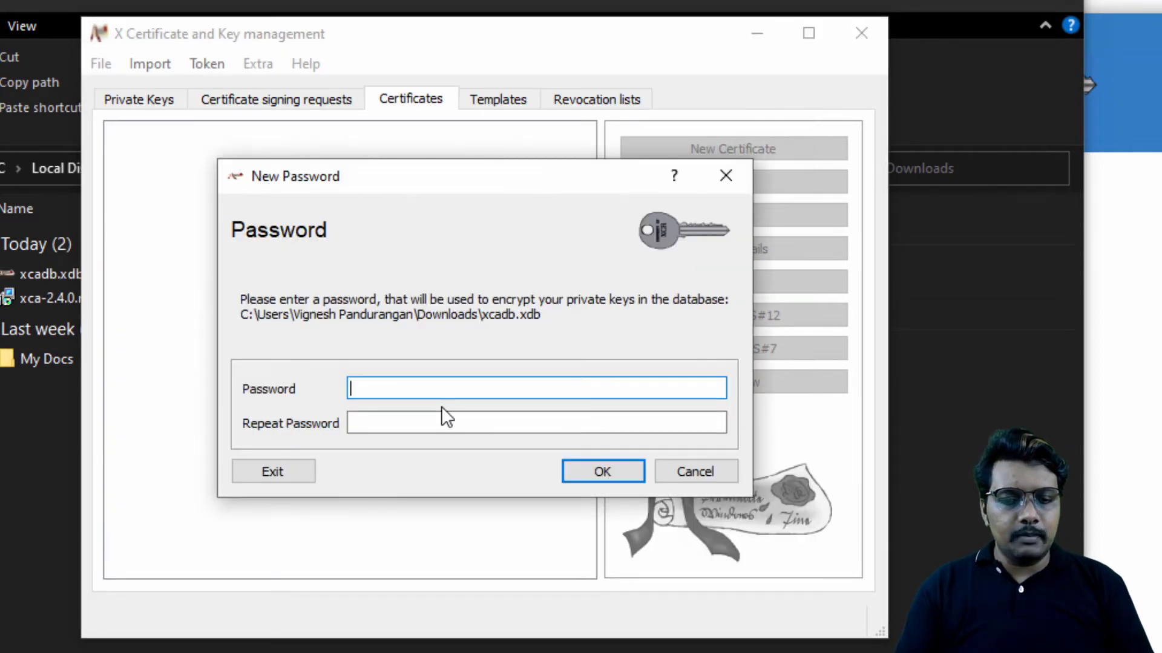
Step: Protect the new database with a password, entered and repeated, and set it as the default database
{"action": "type", "text": "123456789"}
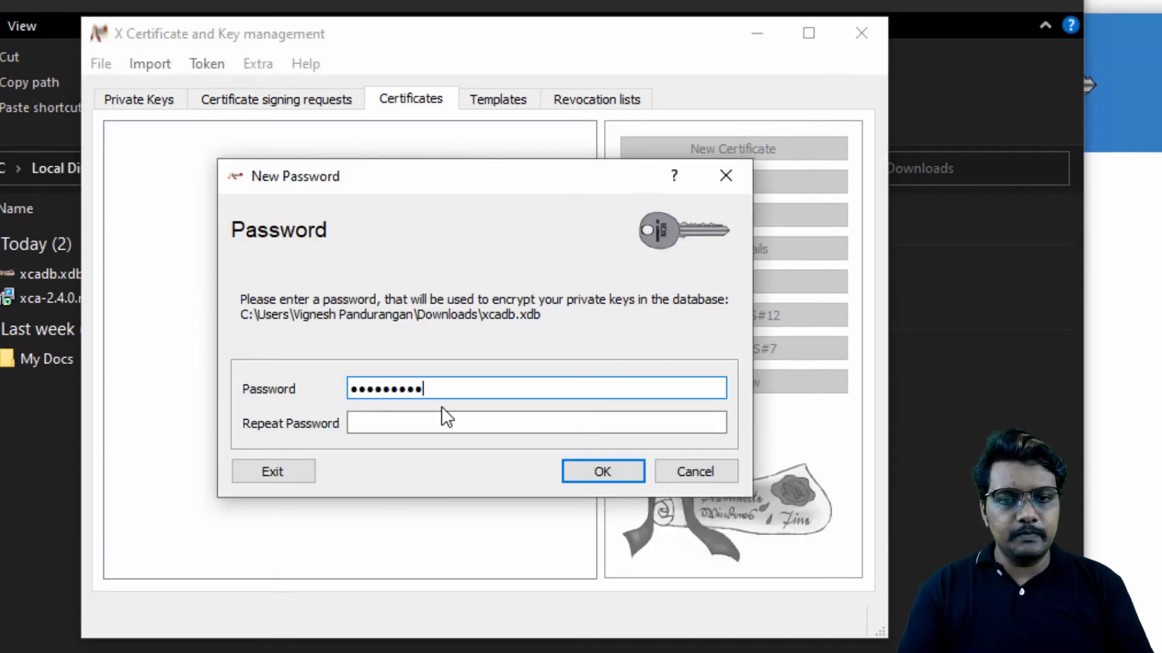
{"action": "key", "text": "Tab"}
{"action": "type", "text": "123456789"}
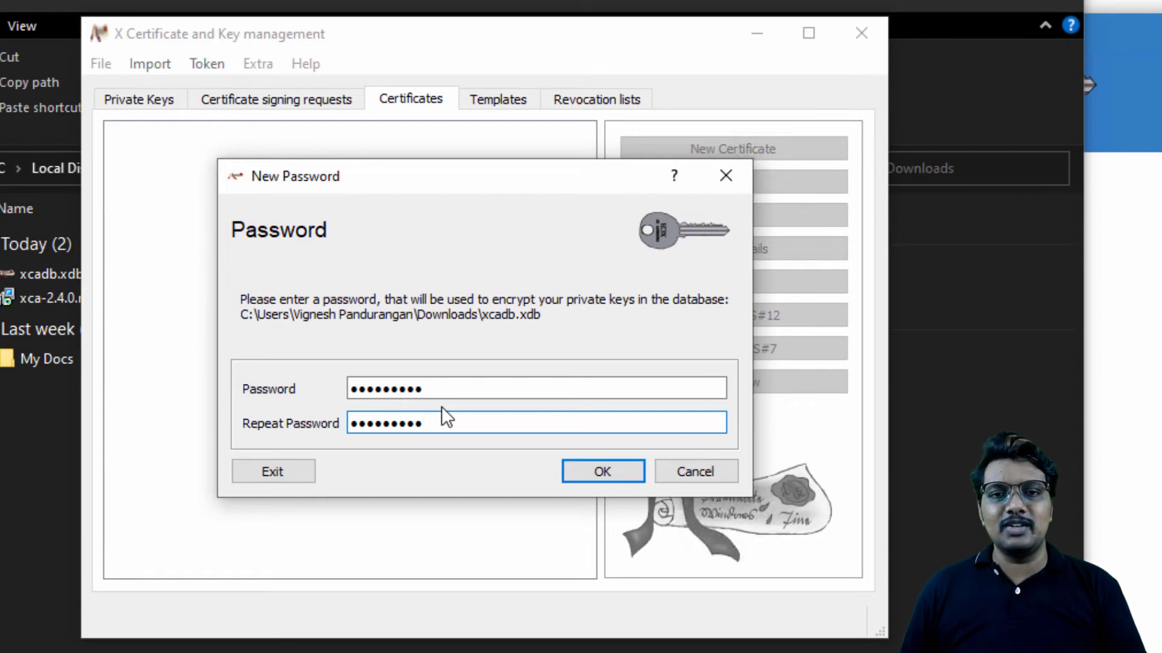
{"action": "left_click", "coordinate": [602, 470]}
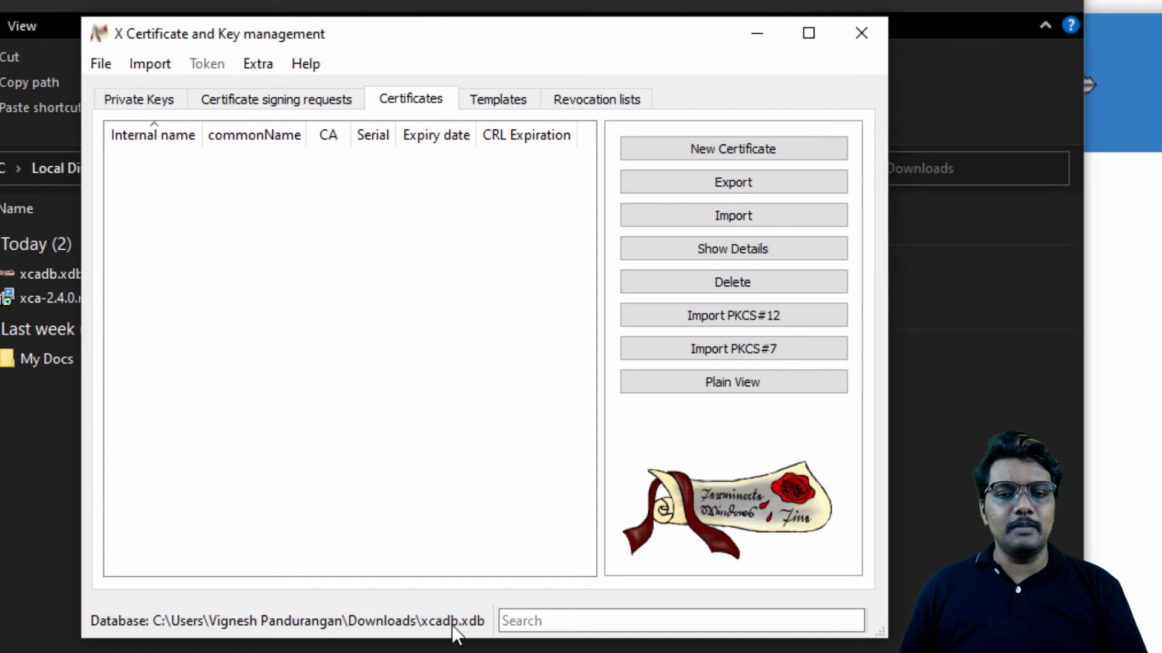
{"action": "left_click", "coordinate": [101, 64]}
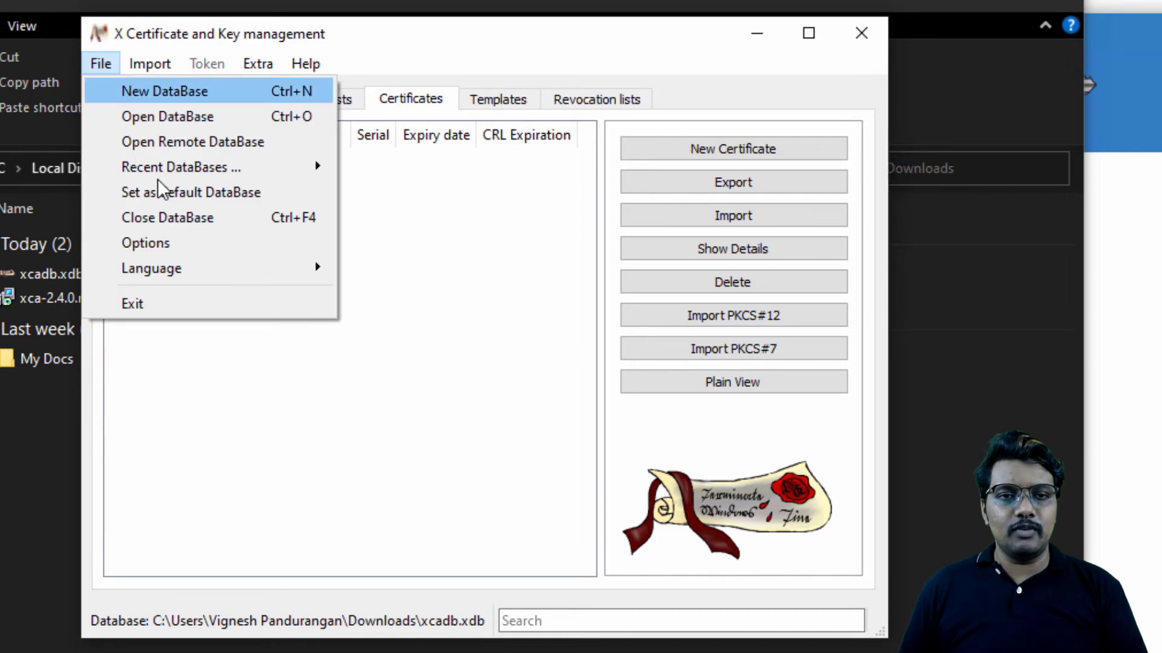
{"action": "left_click", "coordinate": [193, 193]}
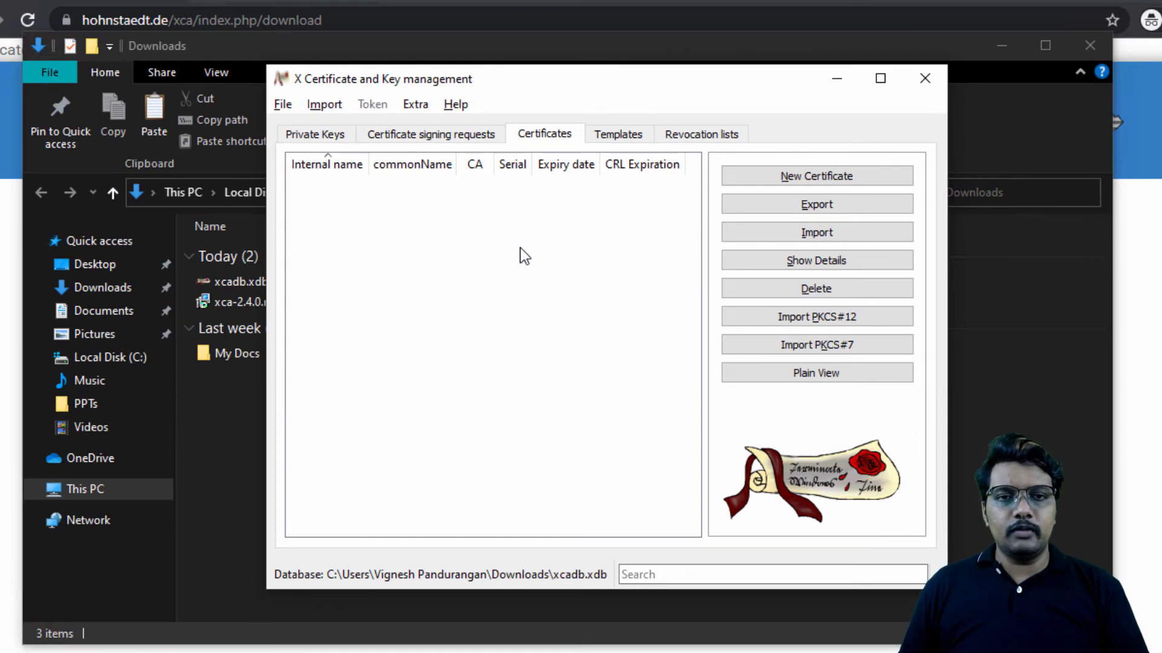
Step: Start a new x509 certificate and open its subject details
{"action": "left_click", "coordinate": [777, 175]}
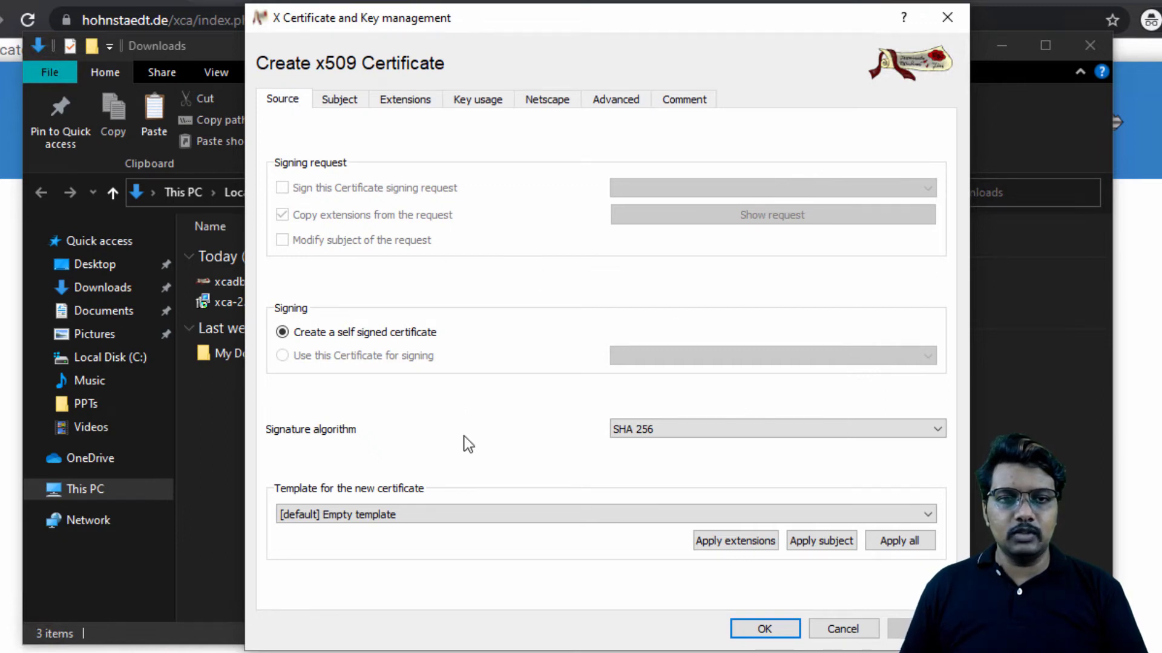
{"action": "left_click", "coordinate": [346, 100]}
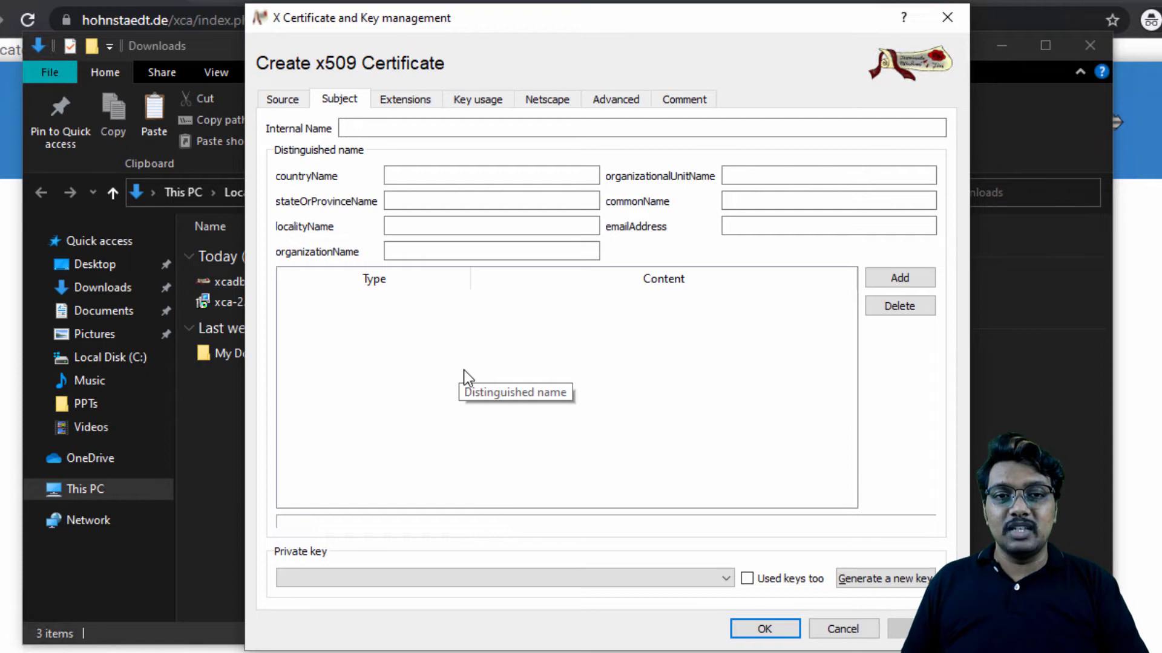
Step: Switch to Chrome and search the web for "cisco sdwan csr properties" in a new tab
{"action": "left_click", "coordinate": [209, 0]}
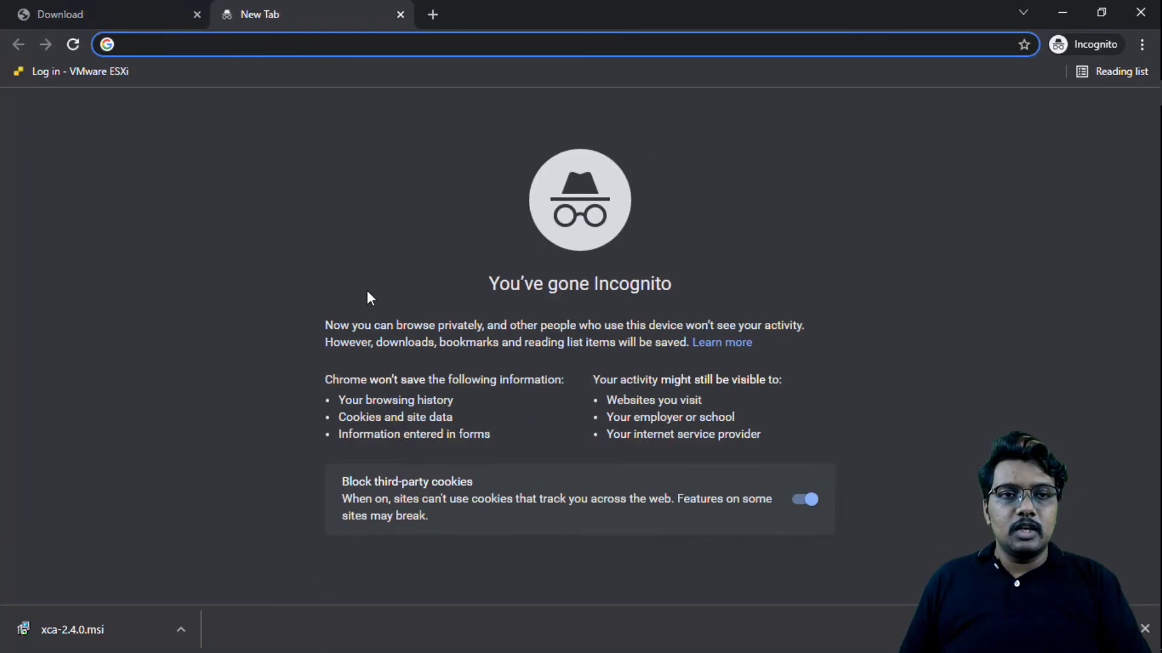
{"action": "type", "text": "cisco"}
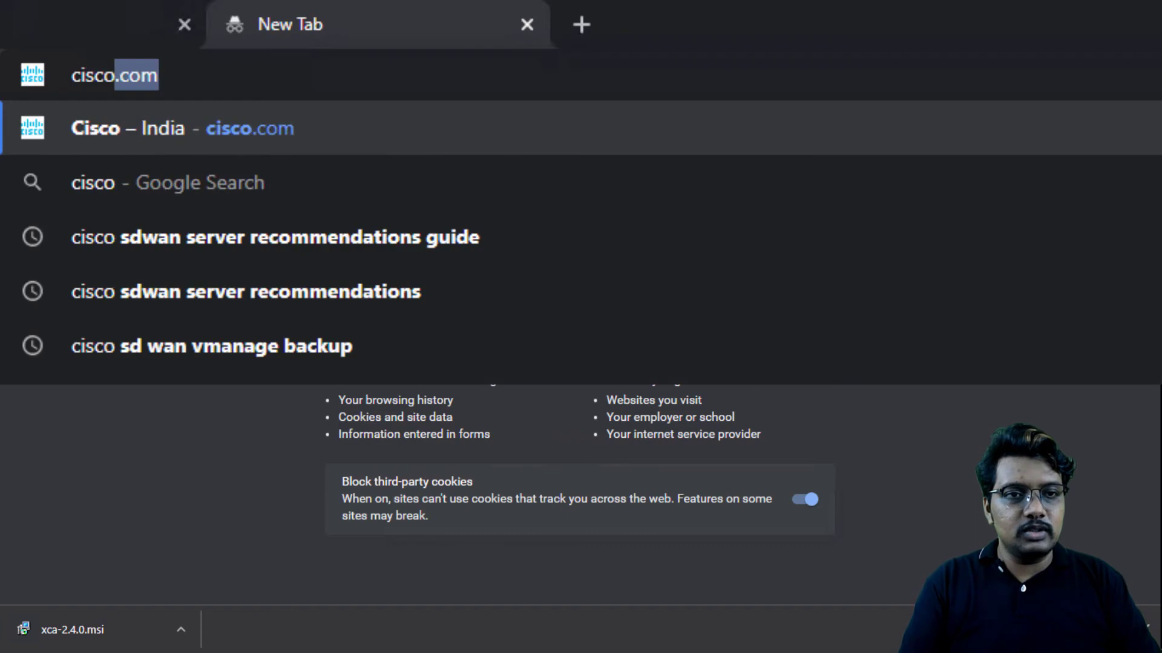
{"action": "type", "text": " cs"}
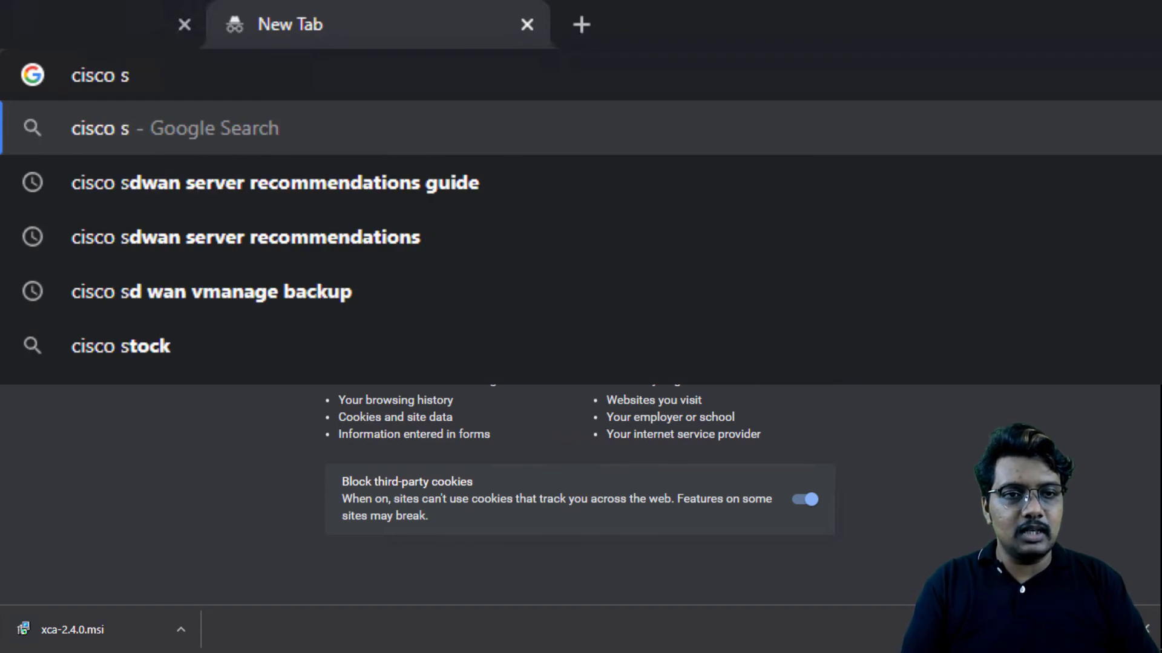
{"action": "key", "text": "BackSpace"}
{"action": "type", "text": "csr"}
{"action": "key", "text": "BackSpace"}
{"action": "key", "text": "BackSpace"}
{"action": "key", "text": "BackSpace"}
{"action": "key", "text": "BackSpace"}
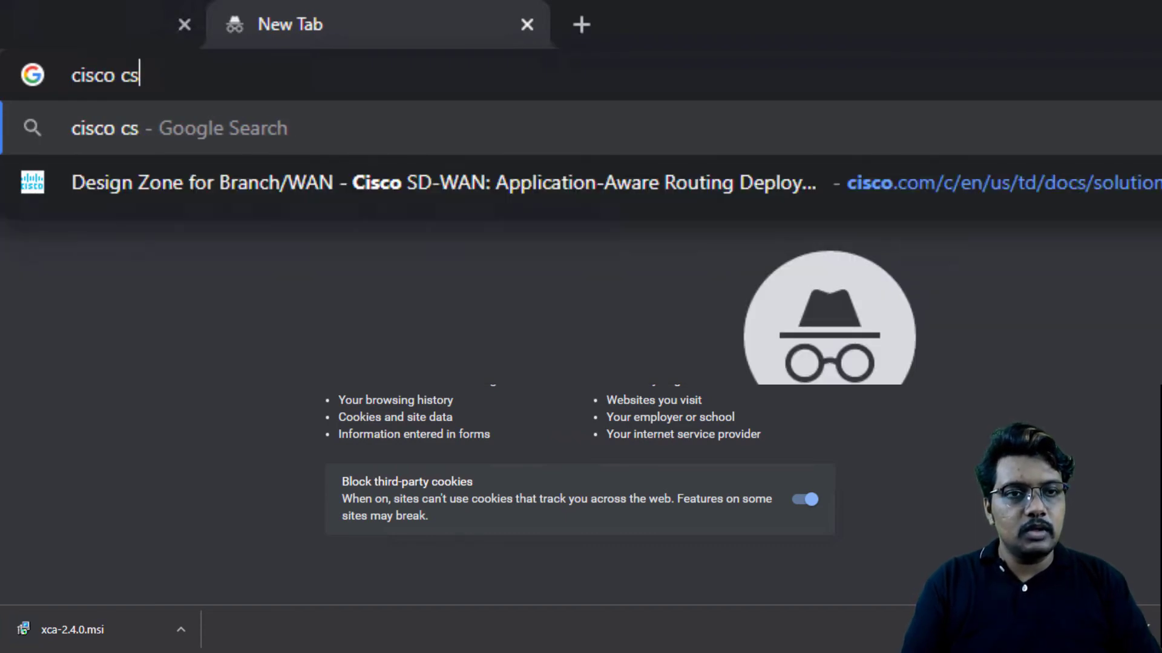
{"action": "type", "text": "sdwan csr properti"}
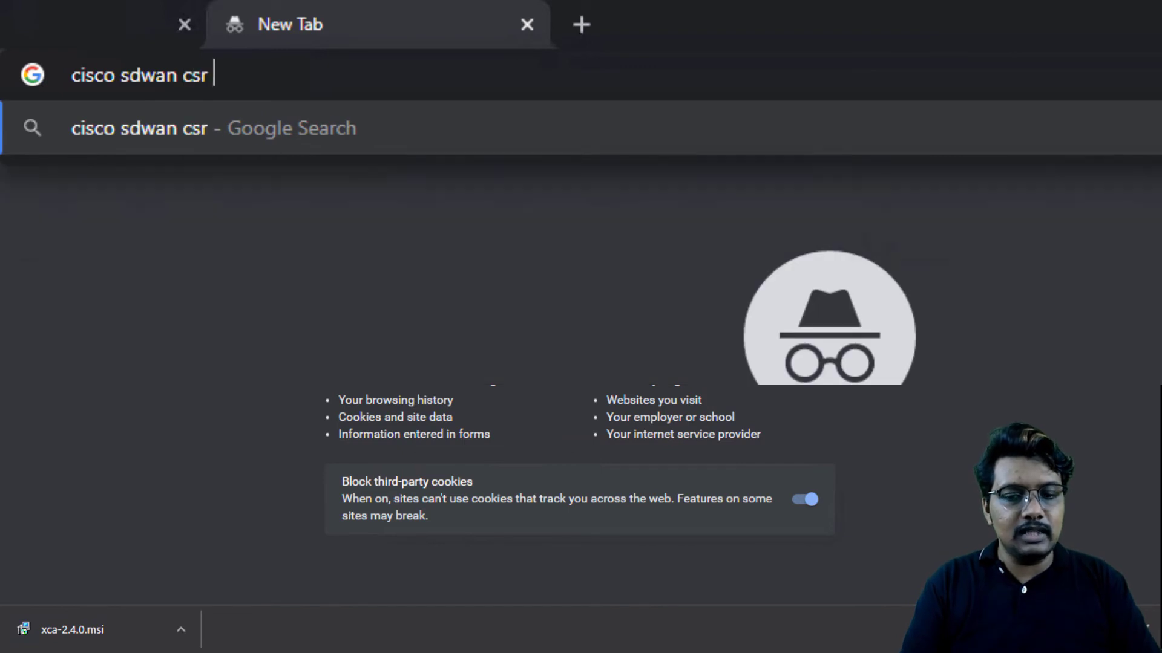
{"action": "type", "text": "es"}
{"action": "key", "text": "Return"}
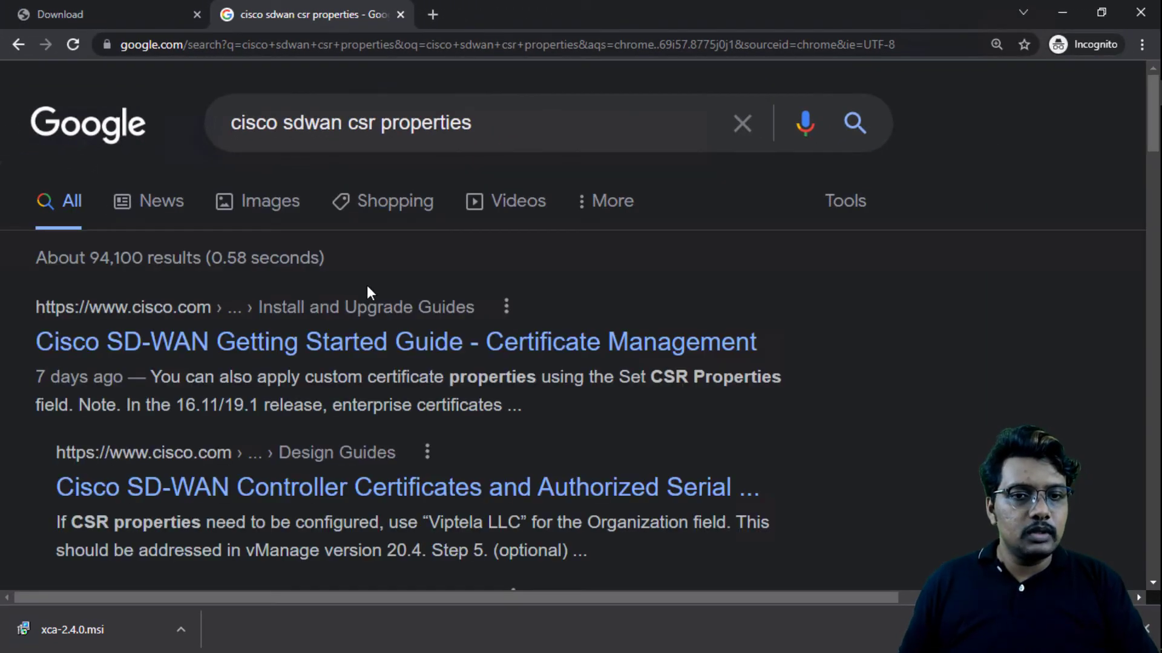
Step: Open the Cisco SD-WAN Getting Started Guide on Certificate Management and find the table describing the certificate properties
{"action": "left_click", "coordinate": [376, 343]}
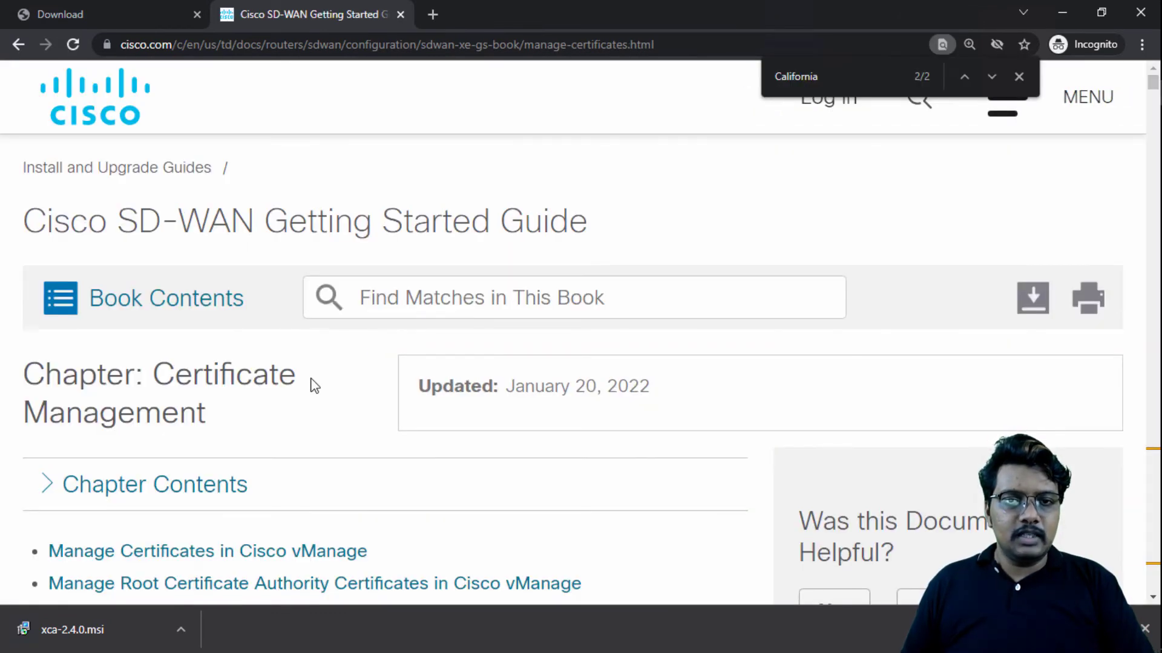
{"action": "scroll", "coordinate": [313, 383], "scroll_direction": "down", "scroll_amount": 15}
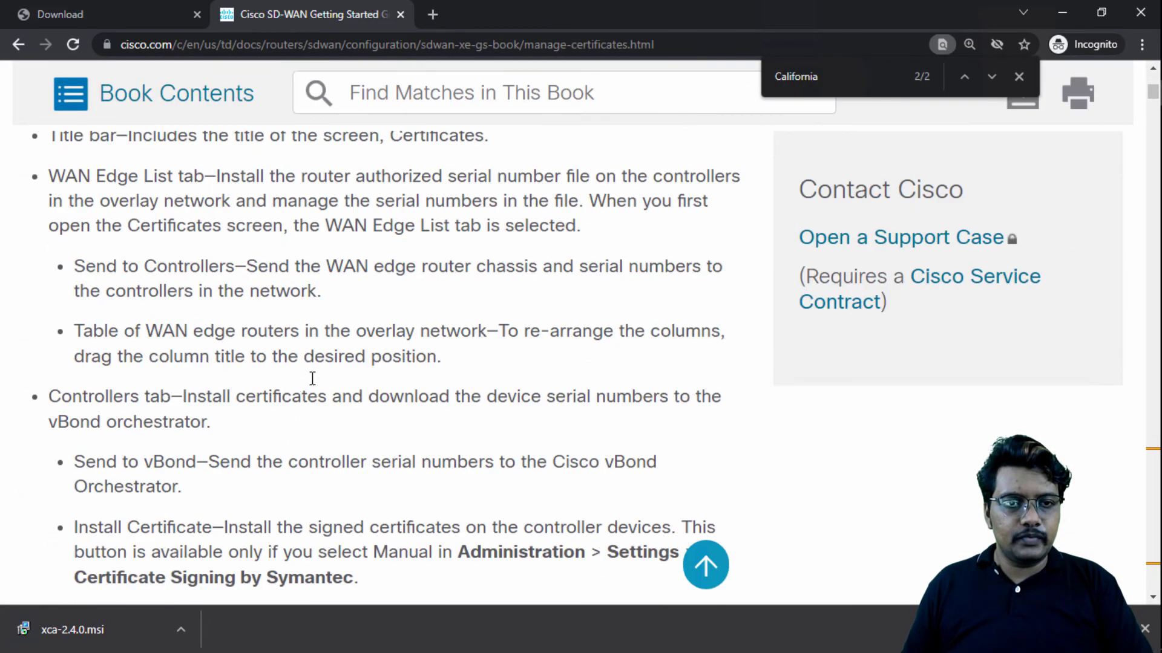
{"action": "scroll", "coordinate": [312, 378], "scroll_direction": "down", "scroll_amount": 20}
{"action": "key", "text": "Escape"}
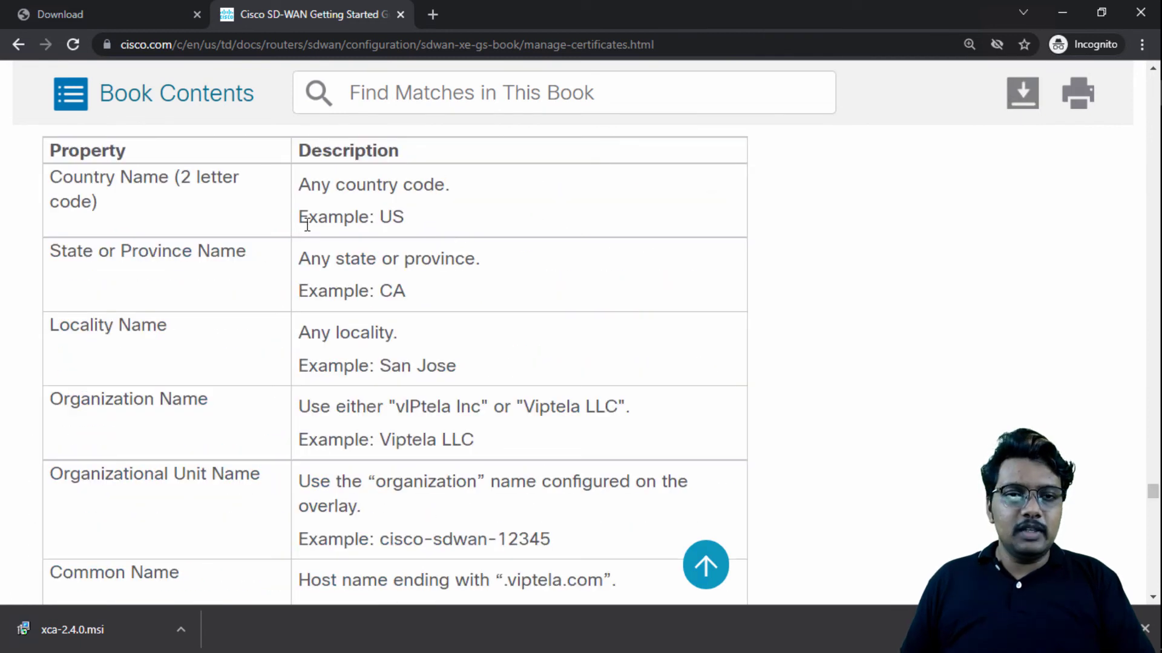
Step: Switch from the Cisco guide to XCA and set the certificate's internal name to netvikrca and its country name to US
{"action": "left_click_drag", "start_coordinate": [302, 217], "coordinate": [415, 219]}
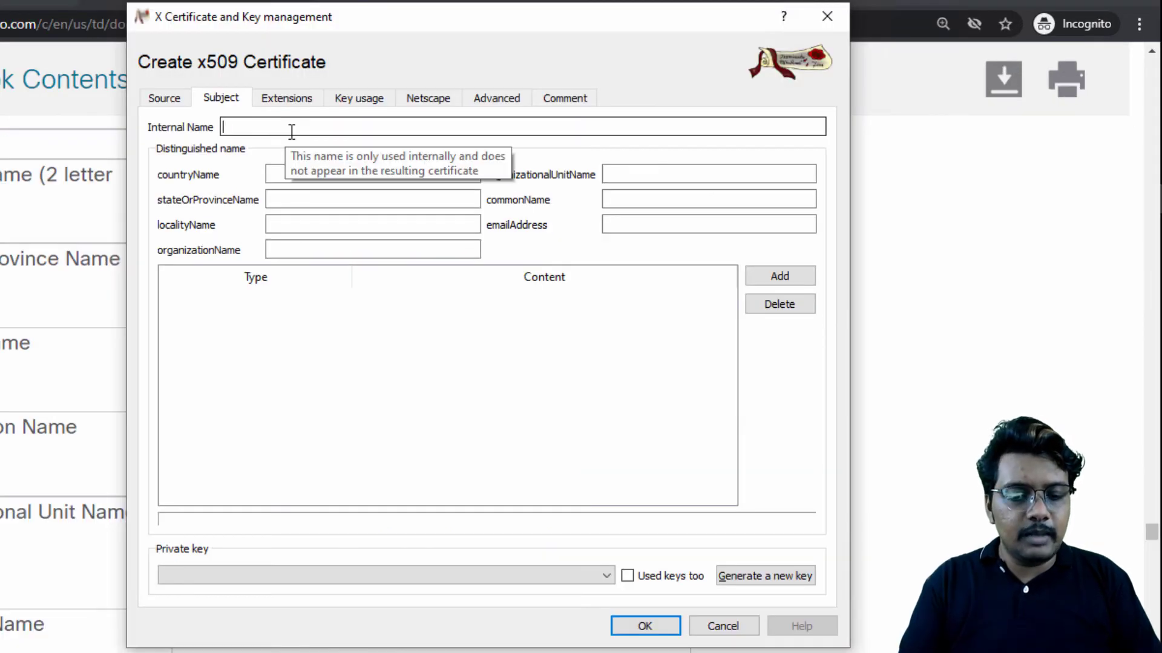
{"action": "type", "text": "netvik"}
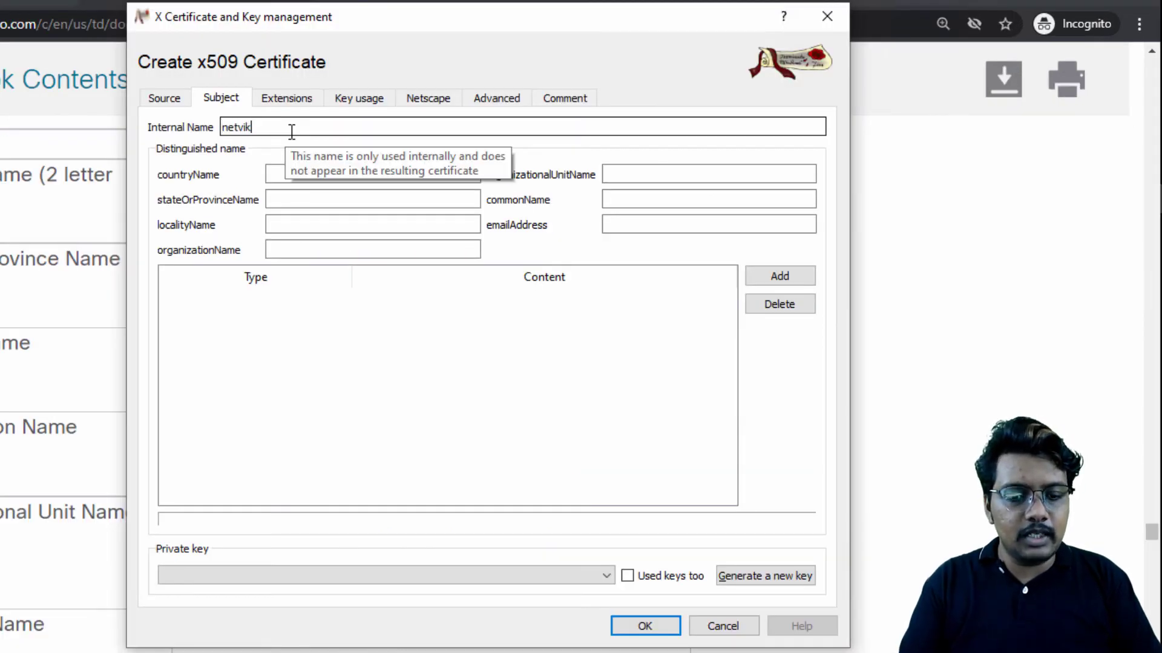
{"action": "type", "text": "rca"}
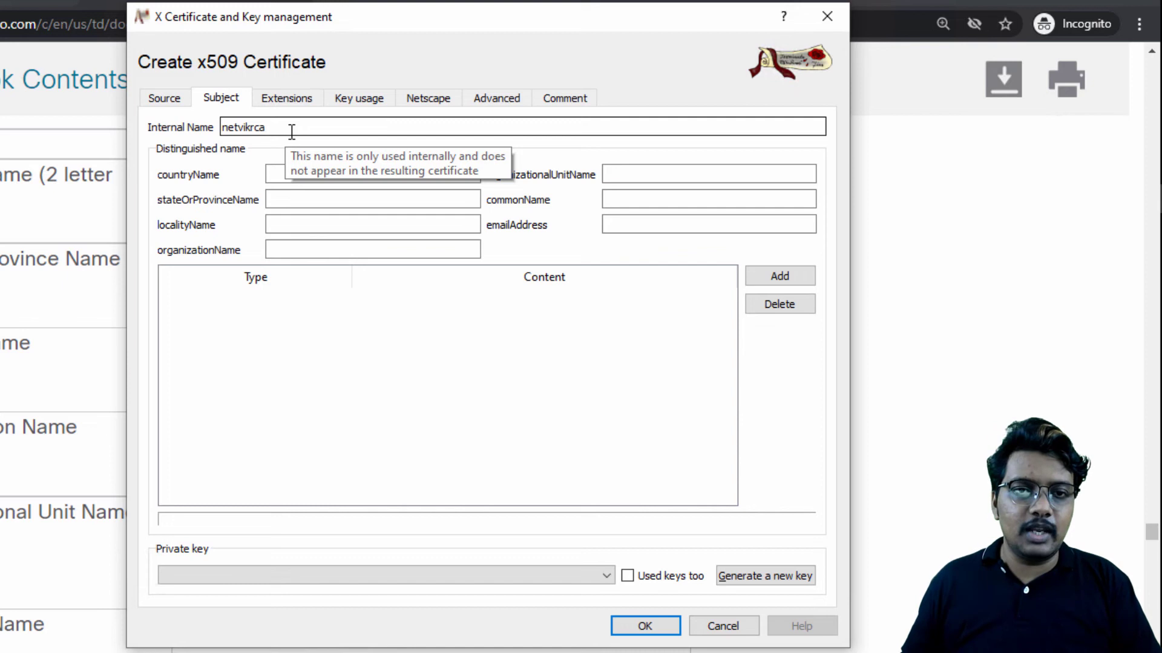
{"action": "left_click", "coordinate": [314, 174]}
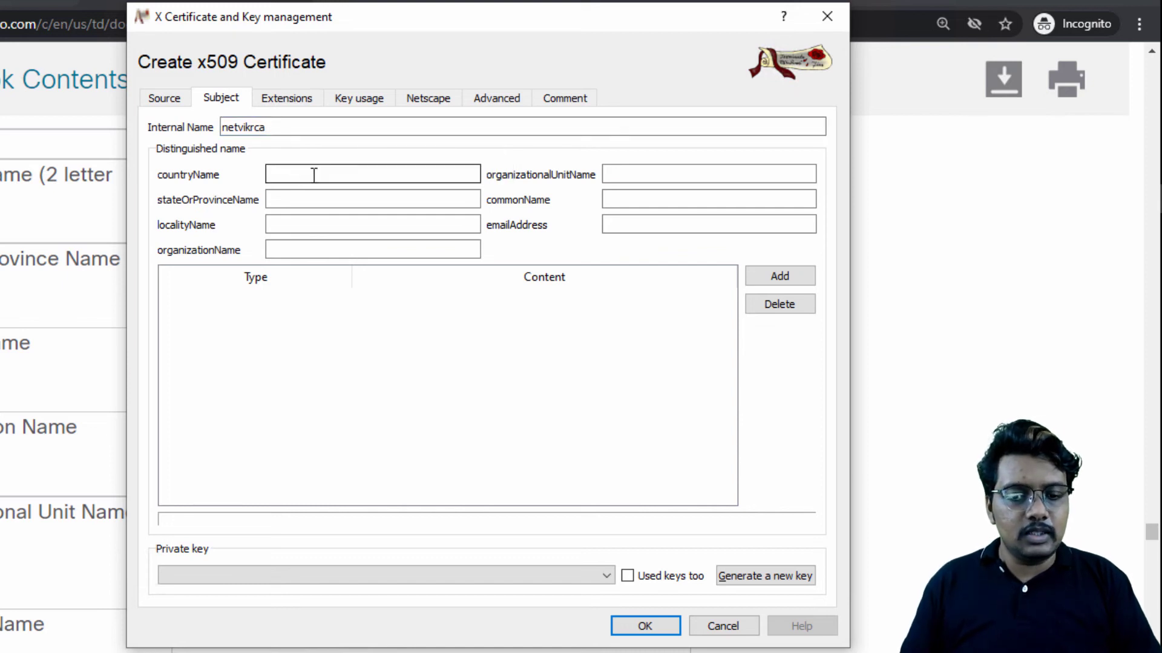
{"action": "type", "text": "US"}
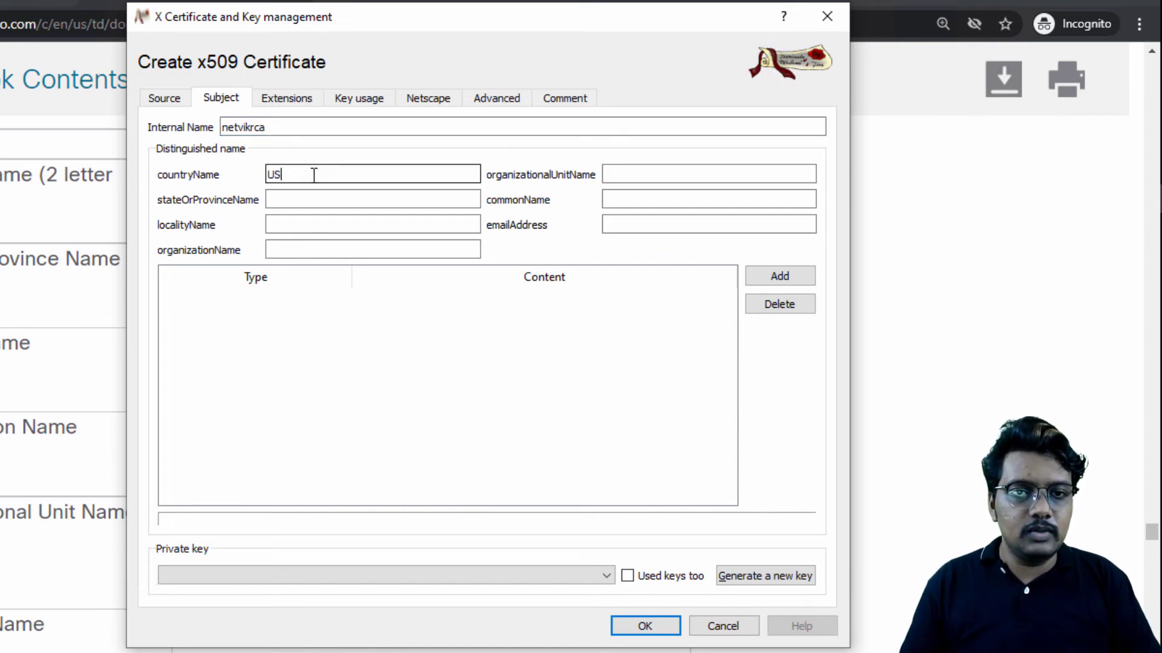
Step: Check the state example in the Cisco guide in Chrome and set the state or province name to CA in XCA
{"action": "left_click", "coordinate": [307, 202]}
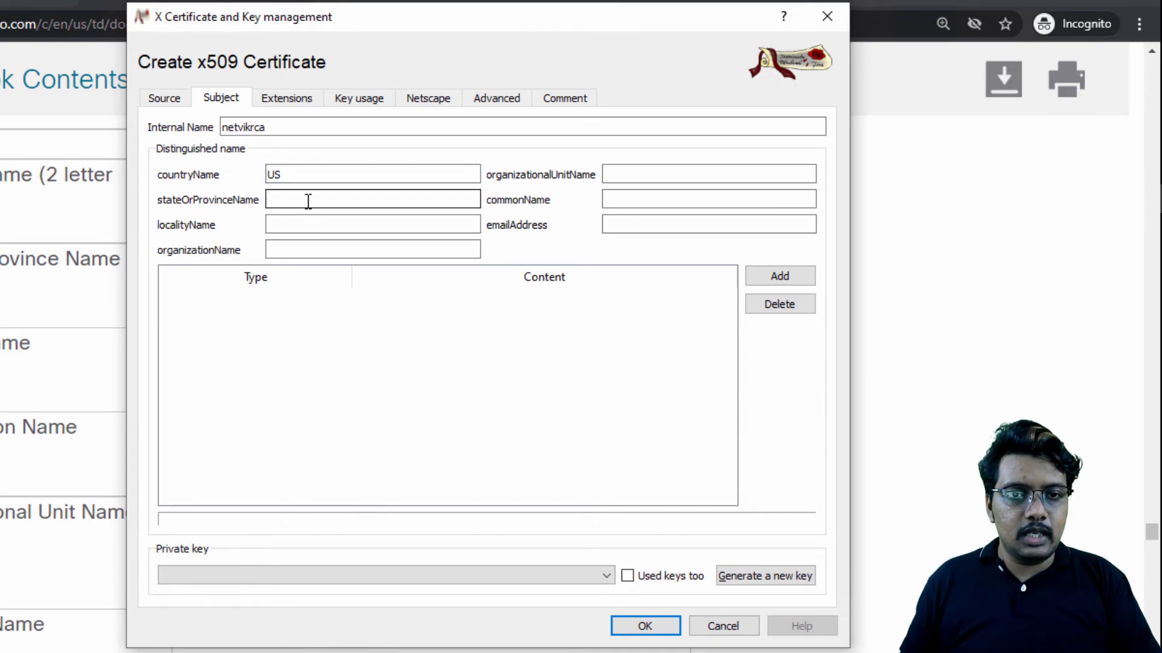
{"action": "left_click", "coordinate": [4, 322]}
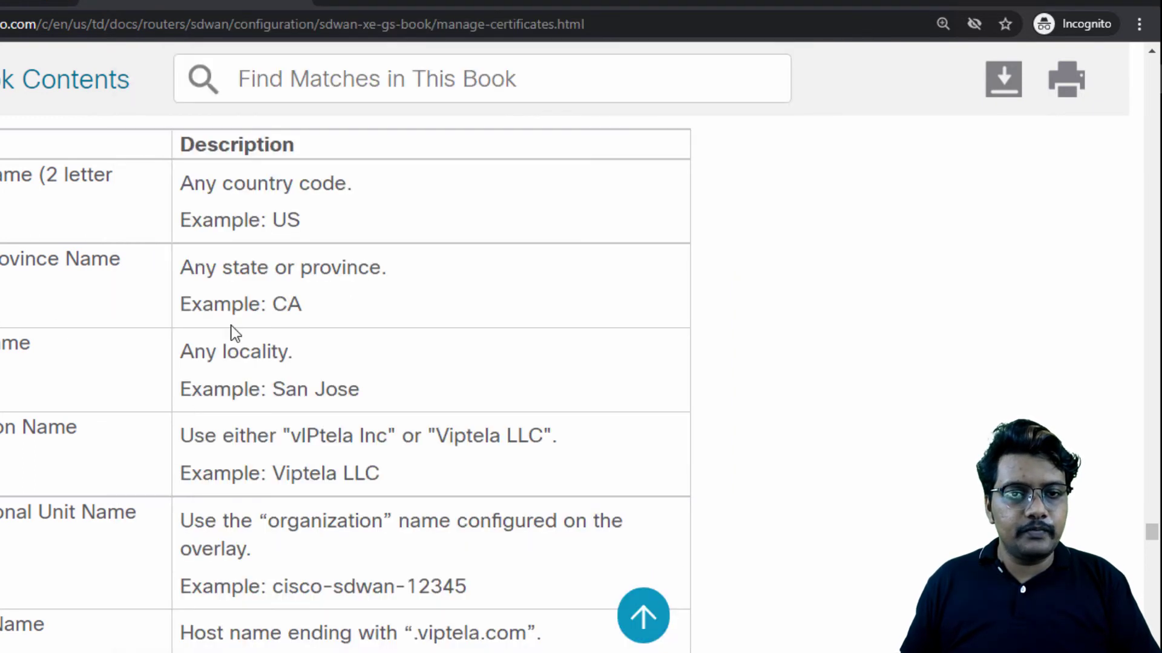
{"action": "key", "text": "alt+Tab"}
{"action": "type", "text": "CA"}
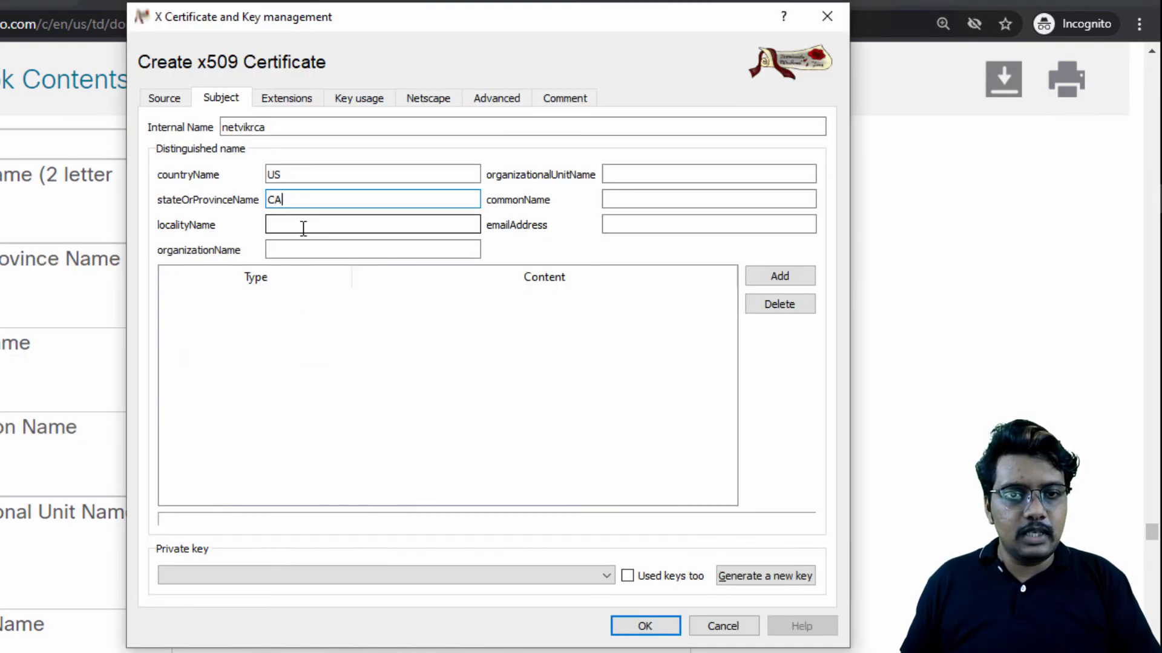
Step: Copy the locality example San Jose from the Cisco guide in Chrome into the certificate's locality name in XCA
{"action": "left_click", "coordinate": [303, 228]}
{"action": "key", "text": "alt+Tab"}
{"action": "left_click_drag", "start_coordinate": [363, 390], "coordinate": [272, 390]}
{"action": "key", "text": "ctrl+c"}
{"action": "key", "text": "alt+Tab"}
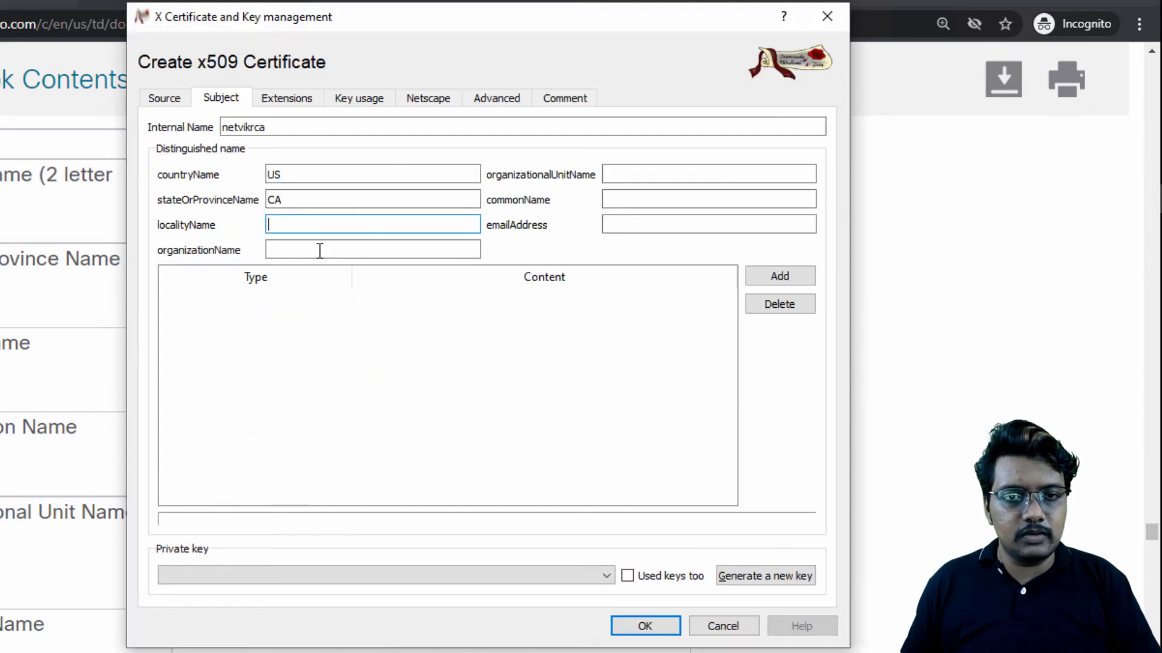
{"action": "key", "text": "ctrl+v"}
Step: Copy the organization example Viptela LLC from the Cisco guide in Chrome into the certificate's organization name in XCA
{"action": "key", "text": "alt+Tab"}
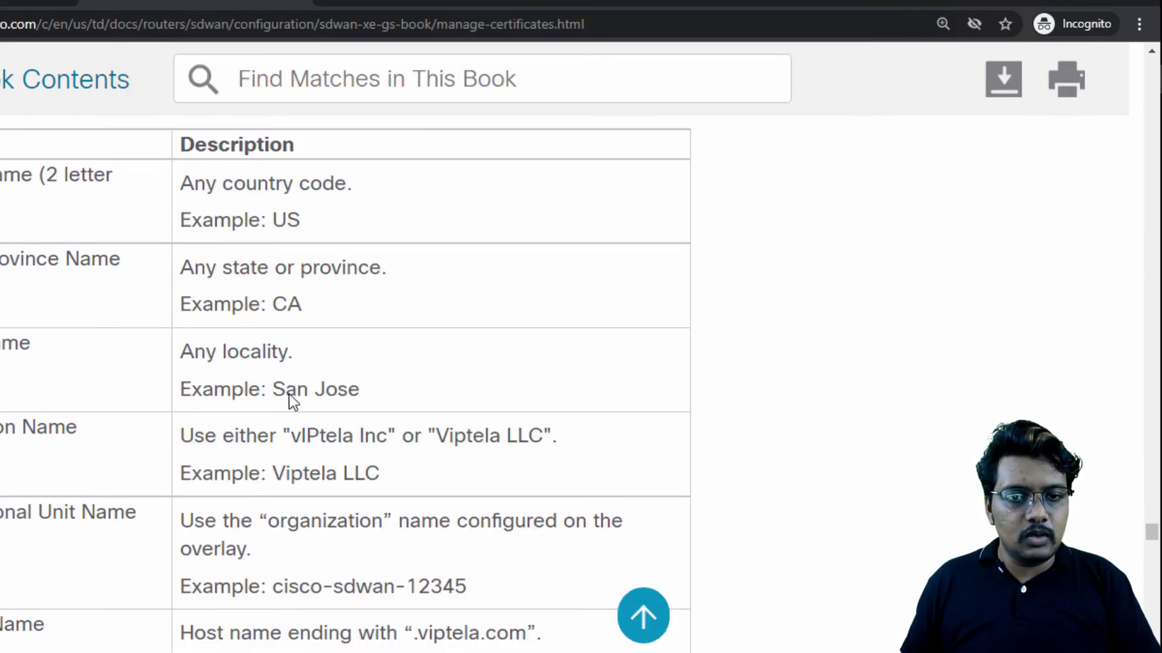
{"action": "scroll", "coordinate": [290, 393], "scroll_direction": "down", "scroll_amount": 2}
{"action": "double_click", "coordinate": [334, 380]}
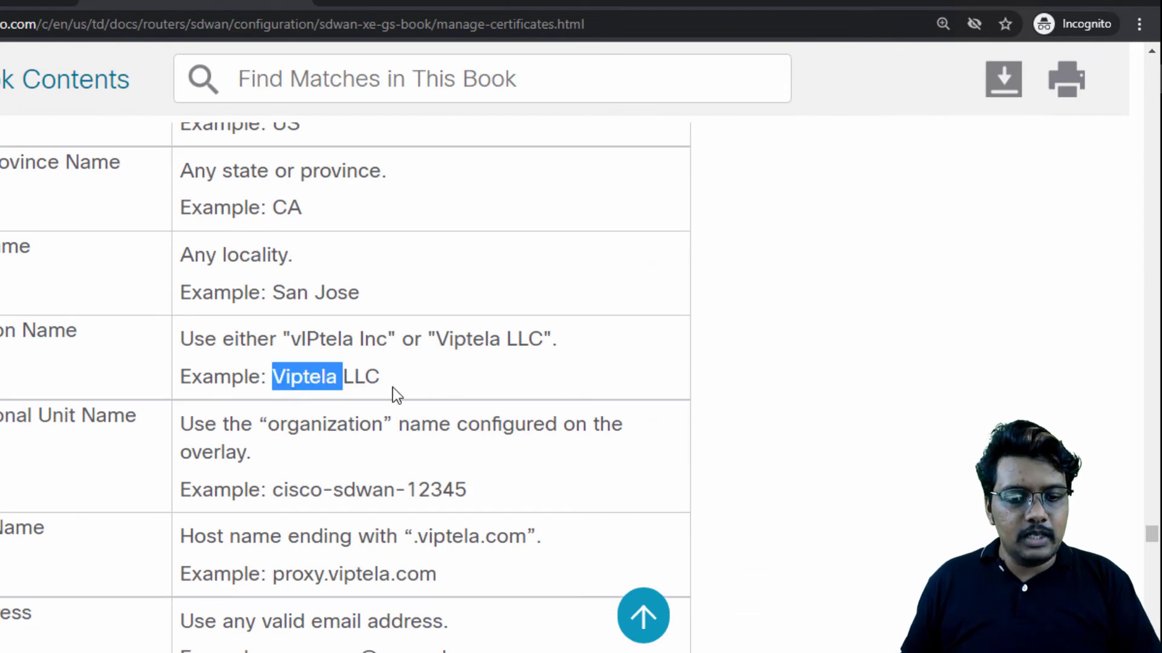
{"action": "left_click_drag", "start_coordinate": [383, 376], "coordinate": [271, 379]}
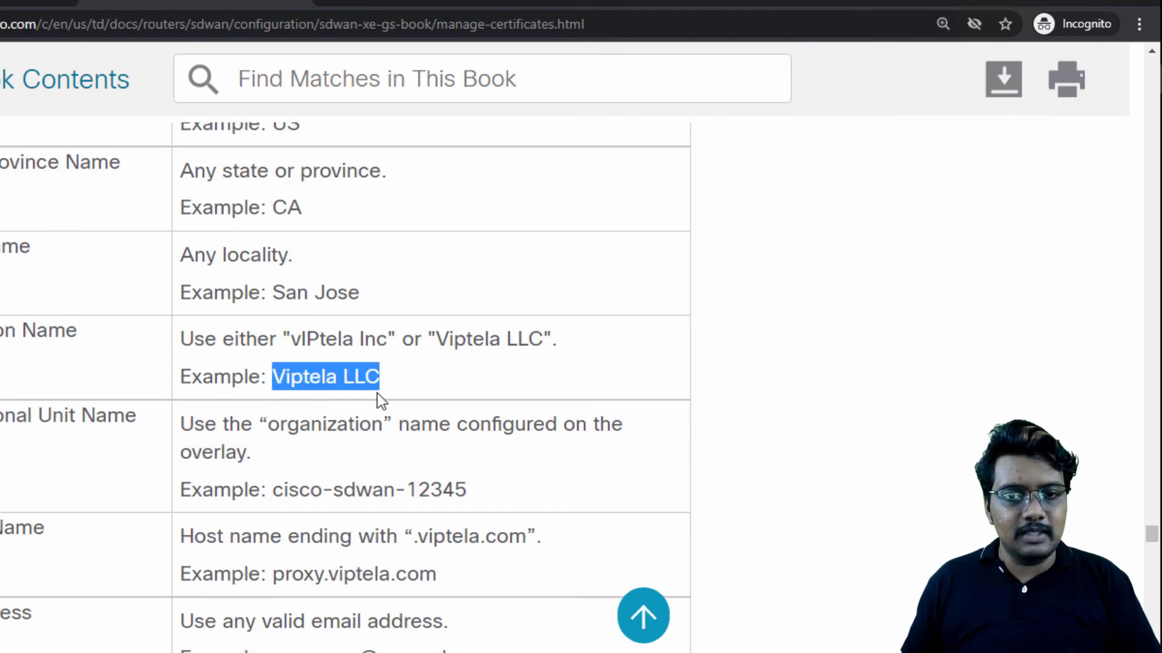
{"action": "key", "text": "ctrl+c"}
{"action": "key", "text": "alt+Tab"}
{"action": "left_click", "coordinate": [304, 249]}
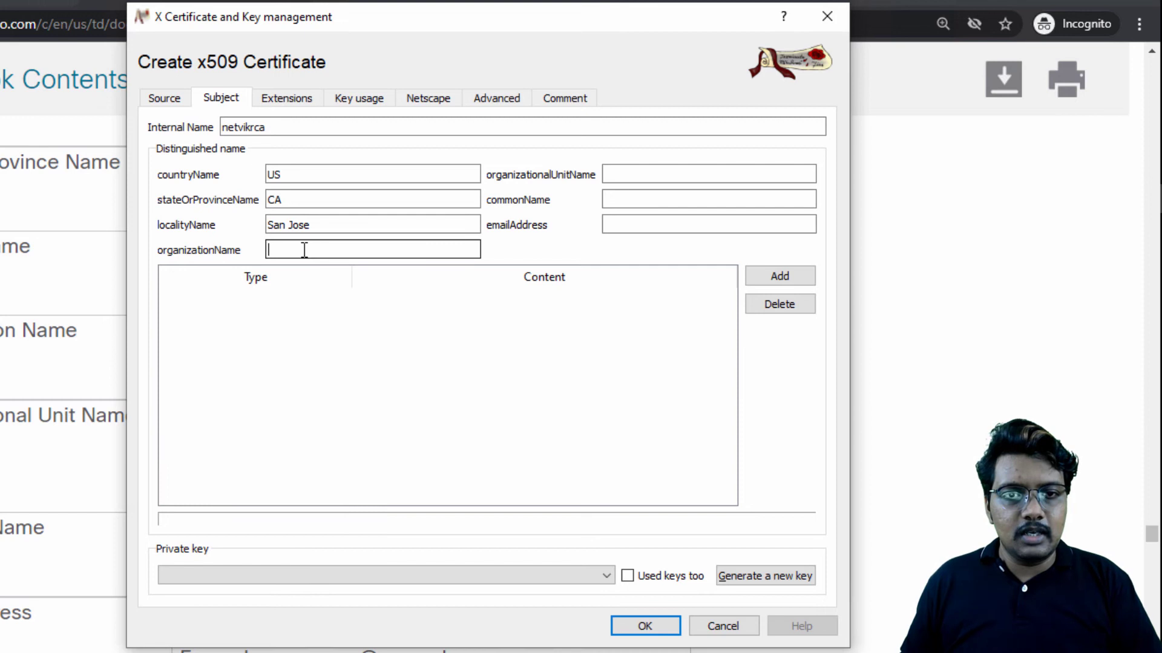
{"action": "key", "text": "ctrl+v"}
Step: Fill in the organizational unit name with the organization name configured on the SD-WAN overlay
{"action": "left_click", "coordinate": [726, 180]}
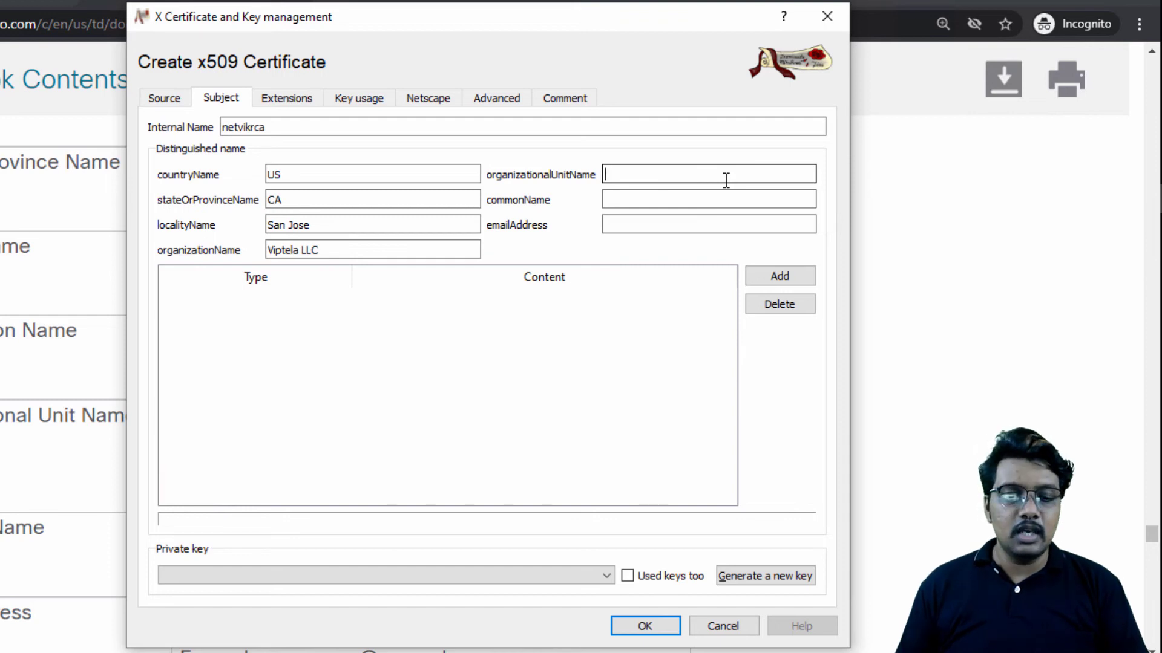
{"action": "type", "text": "vignesh"}
{"action": "type", "text": "lab2022"}
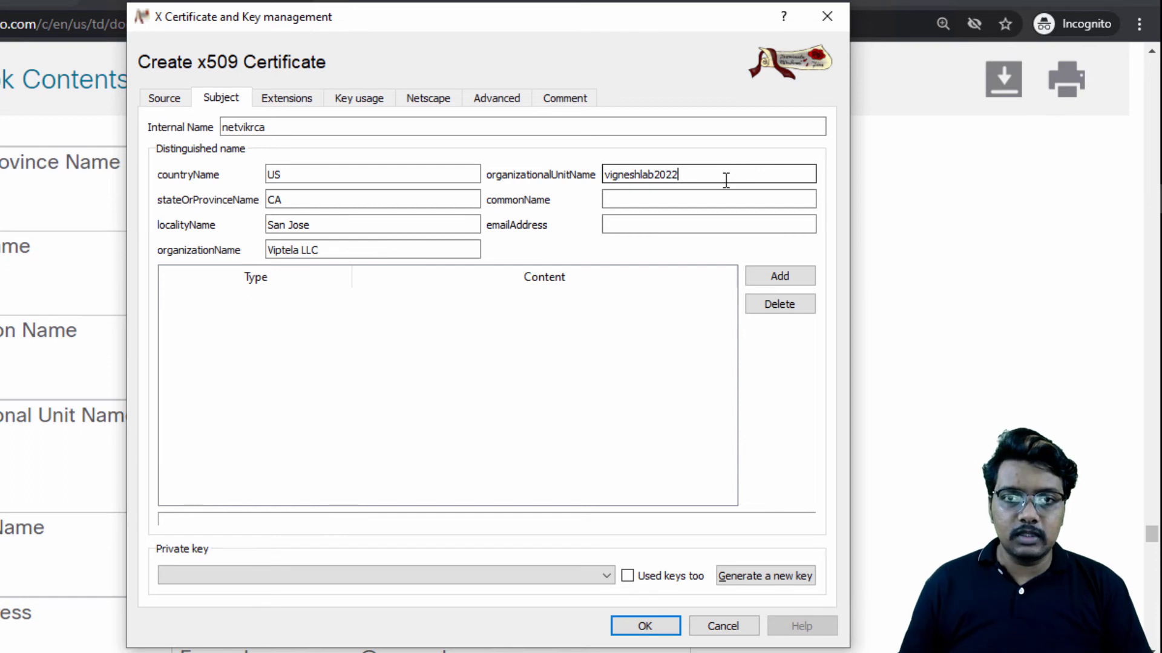
Step: Copy the host name example proxy.viptela.com from the Cisco guide in Chrome into the certificate's common name in XCA
{"action": "left_click", "coordinate": [658, 200]}
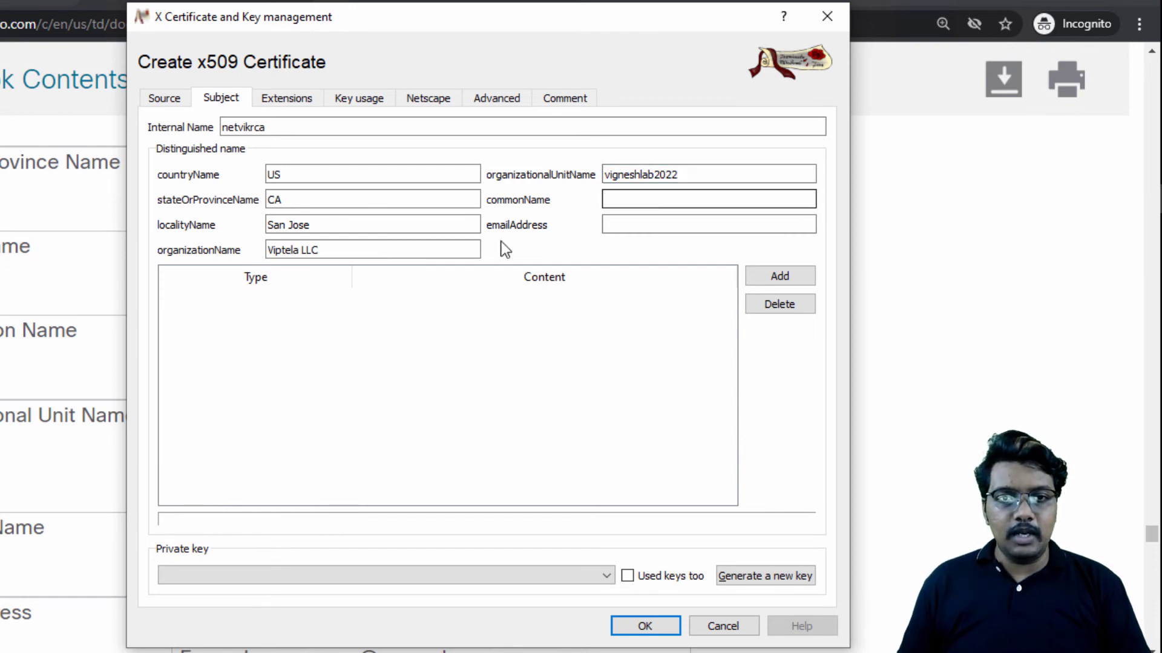
{"action": "key", "text": "alt+Tab"}
{"action": "scroll", "coordinate": [303, 363], "scroll_direction": "down", "scroll_amount": 2}
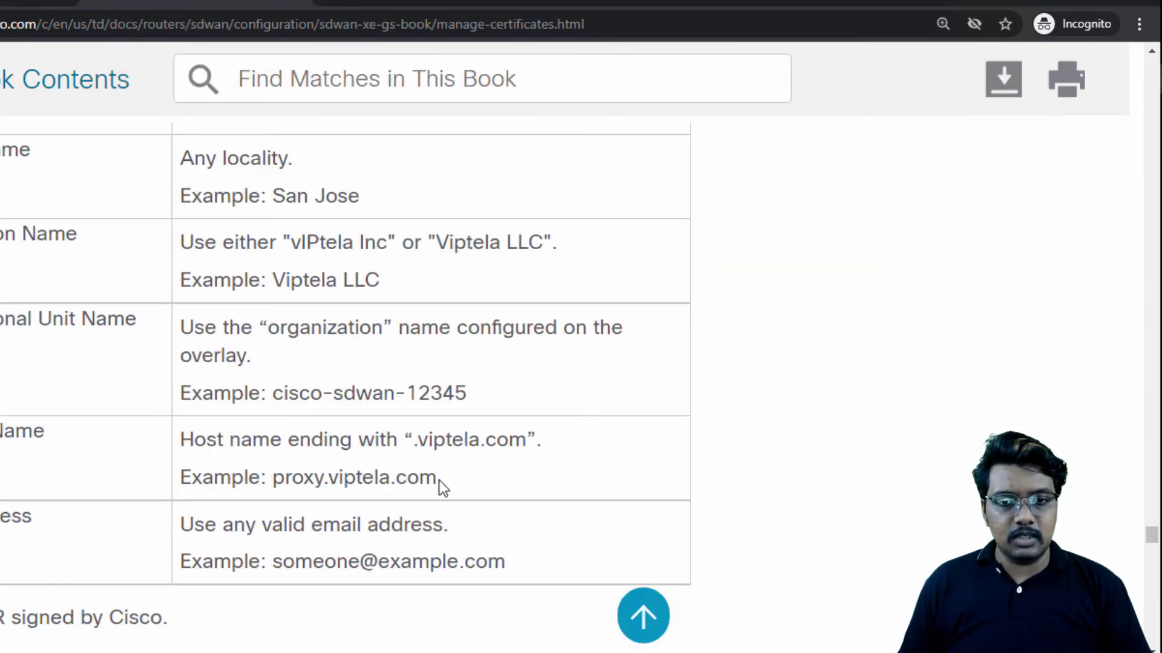
{"action": "left_click_drag", "start_coordinate": [437, 478], "coordinate": [275, 482]}
{"action": "key", "text": "alt+Tab"}
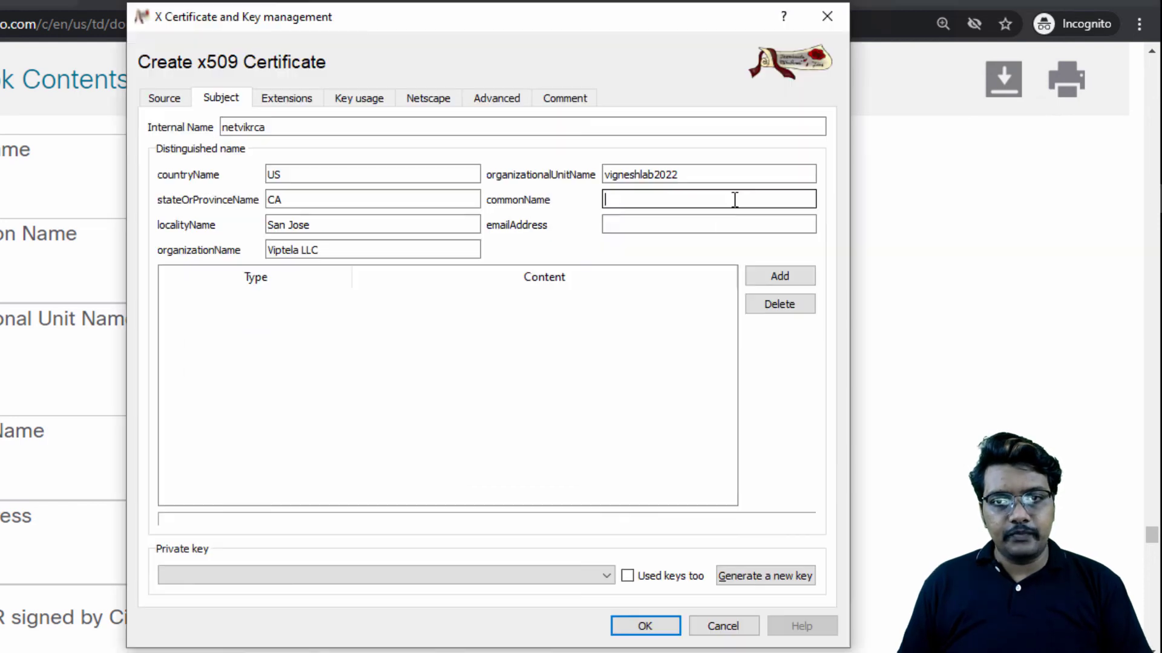
{"action": "key", "text": "ctrl+v"}
Step: Check the email requirement in the Cisco guide in Chrome and fill in the certificate's email address in XCA
{"action": "key", "text": "alt+Tab"}
{"action": "left_click", "coordinate": [375, 550]}
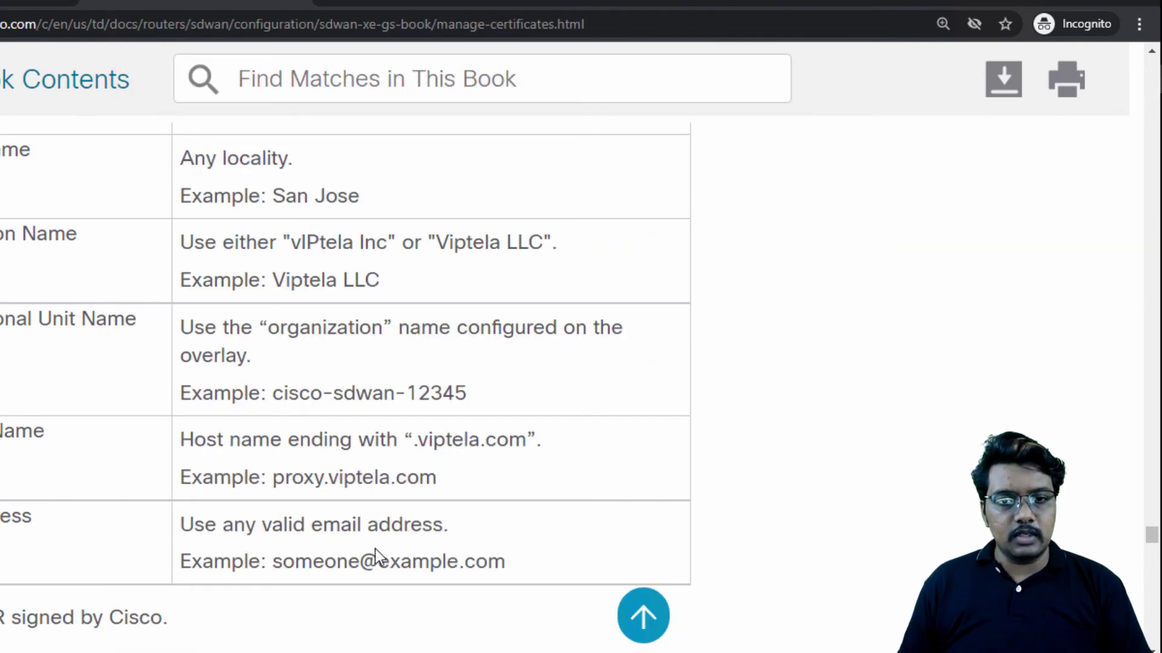
{"action": "key", "text": "alt+Tab"}
{"action": "left_click", "coordinate": [669, 225]}
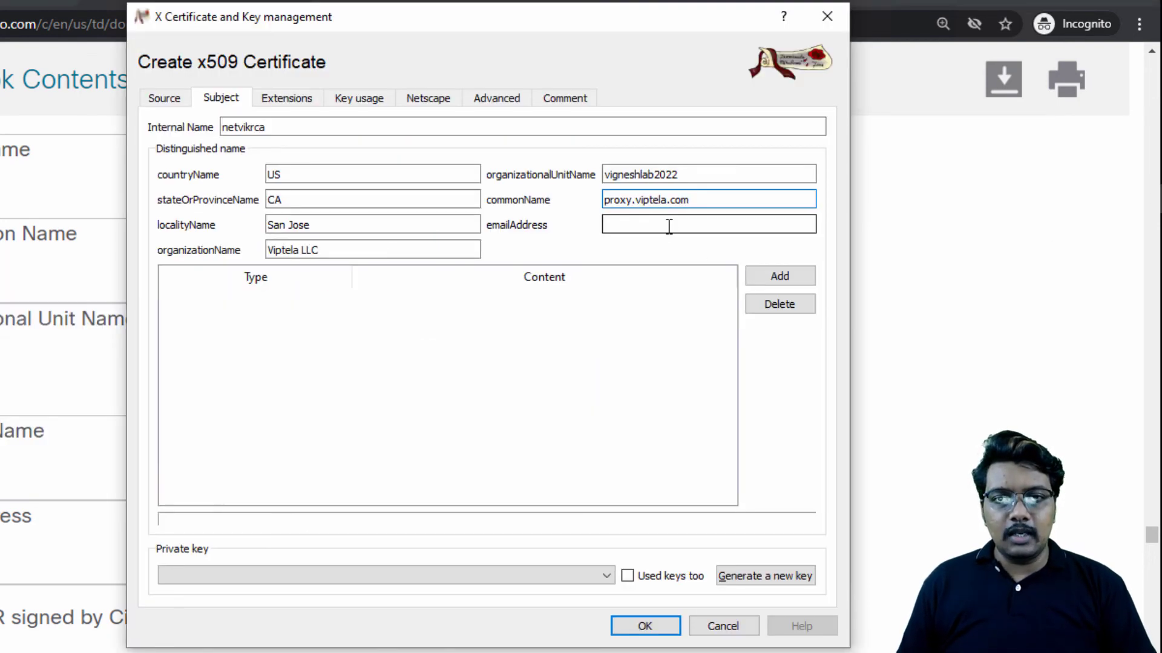
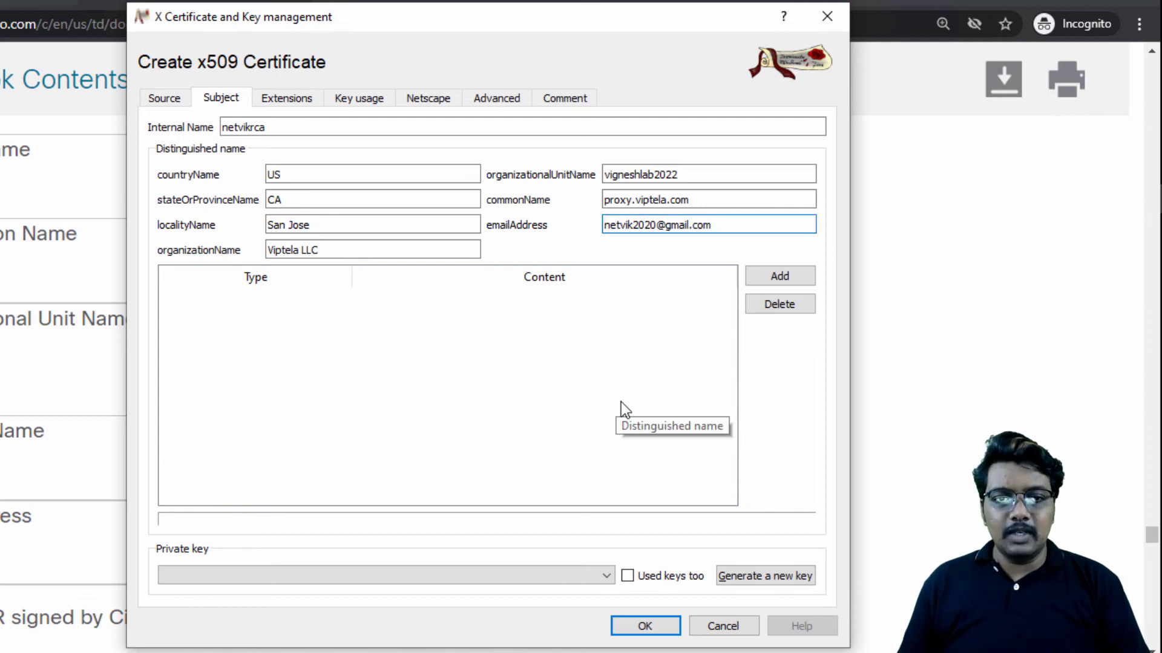
Step: Generate a new 2048 bit RSA private key named netvikrca for the certificate
{"action": "left_click", "coordinate": [760, 576]}
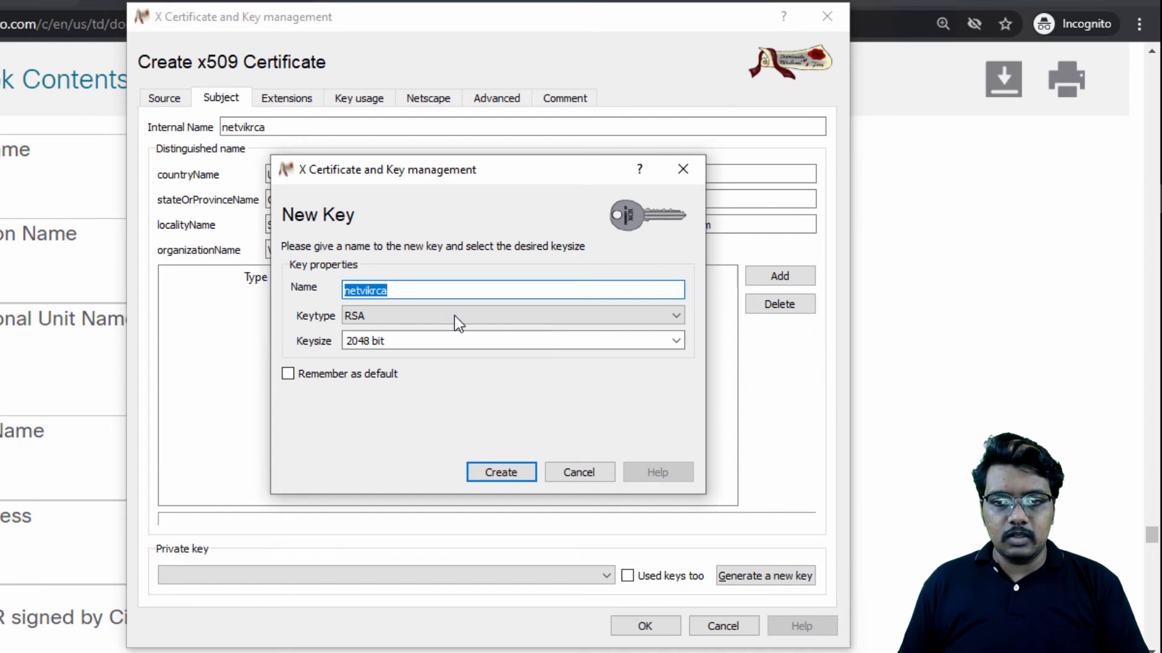
{"action": "left_click", "coordinate": [399, 290]}
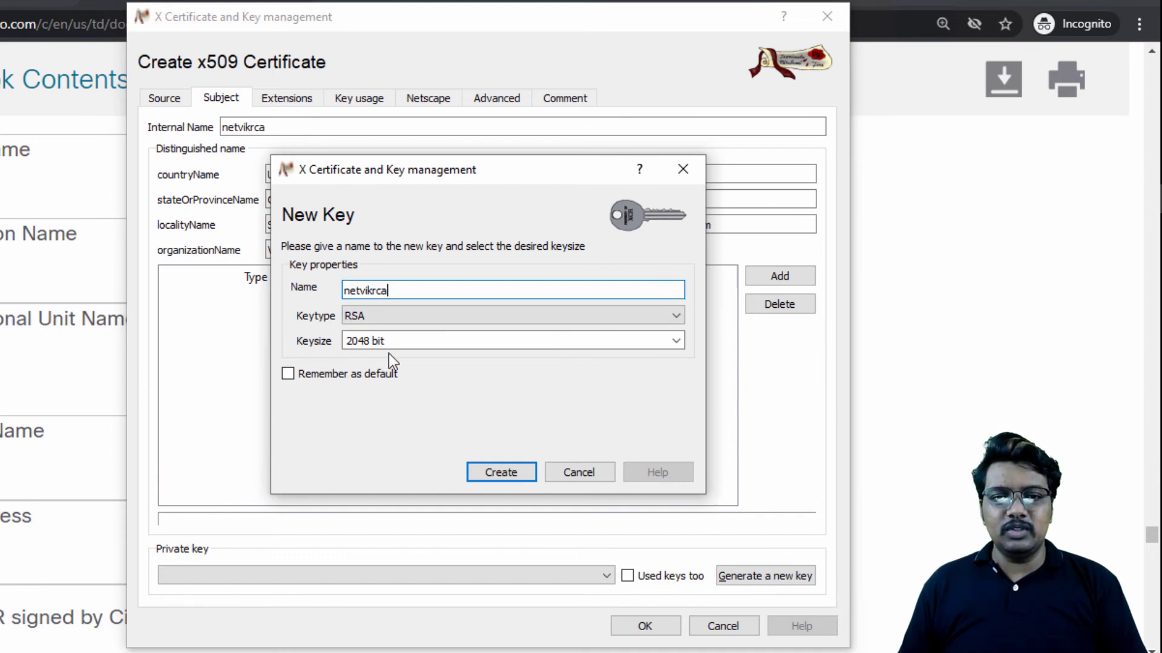
{"action": "left_click", "coordinate": [488, 469]}
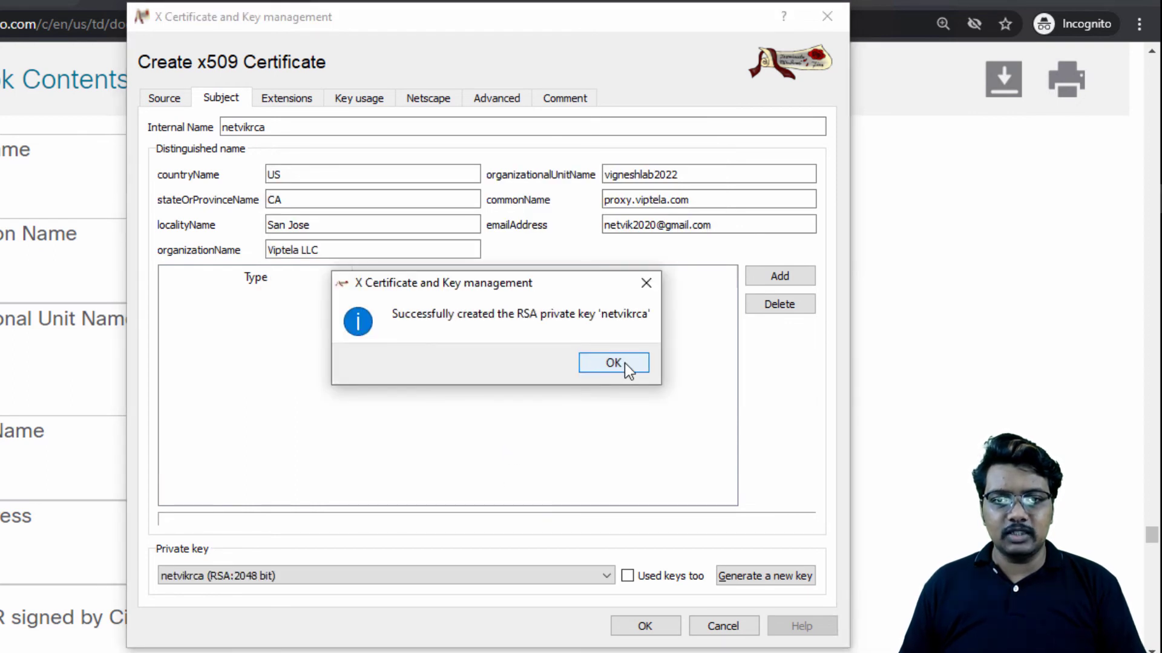
{"action": "left_click", "coordinate": [613, 363]}
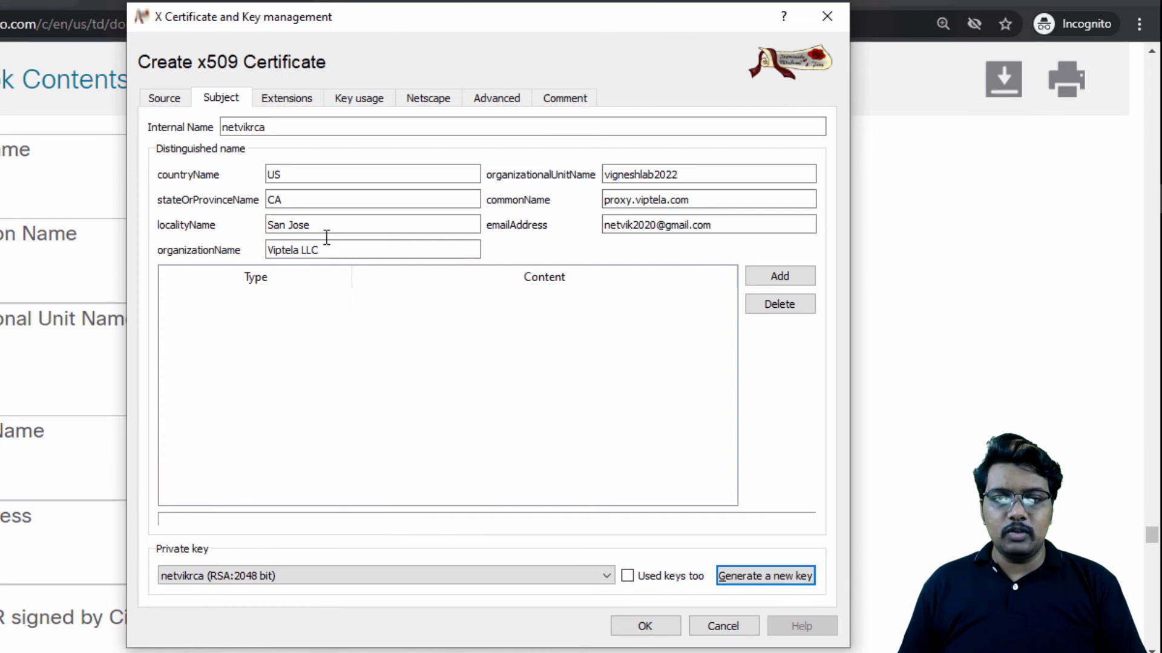
Step: Set the basic constraints type to Certification Authority, mark it critical, and enable the X509v3 Subject Key Identifier
{"action": "left_click", "coordinate": [290, 103]}
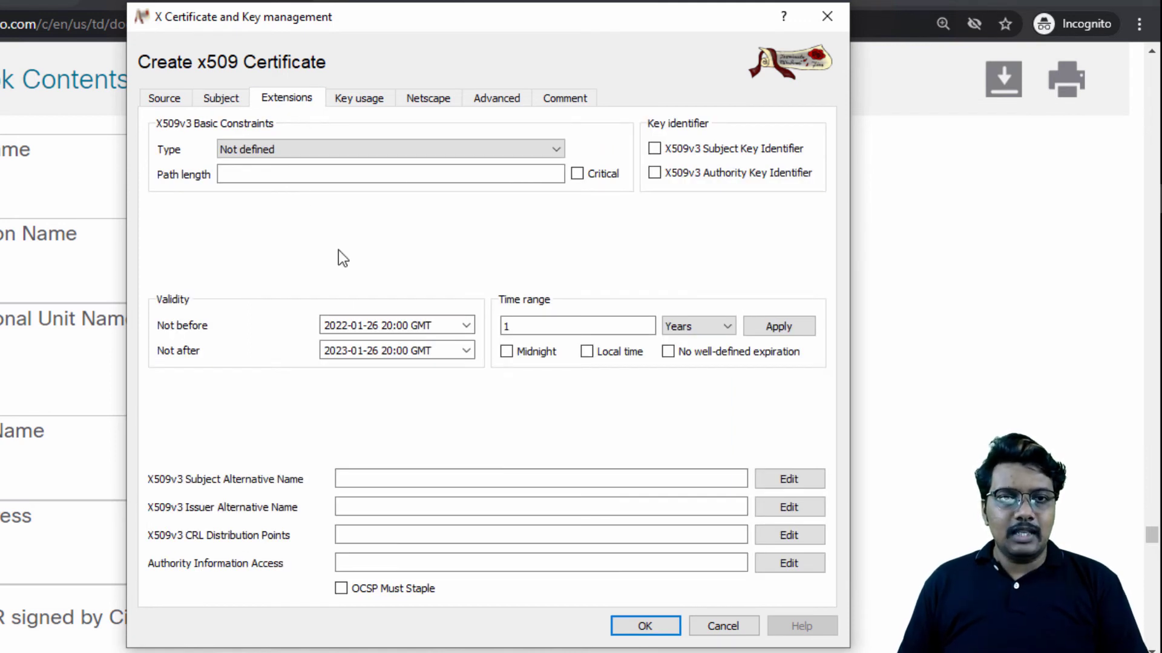
{"action": "left_click", "coordinate": [294, 150]}
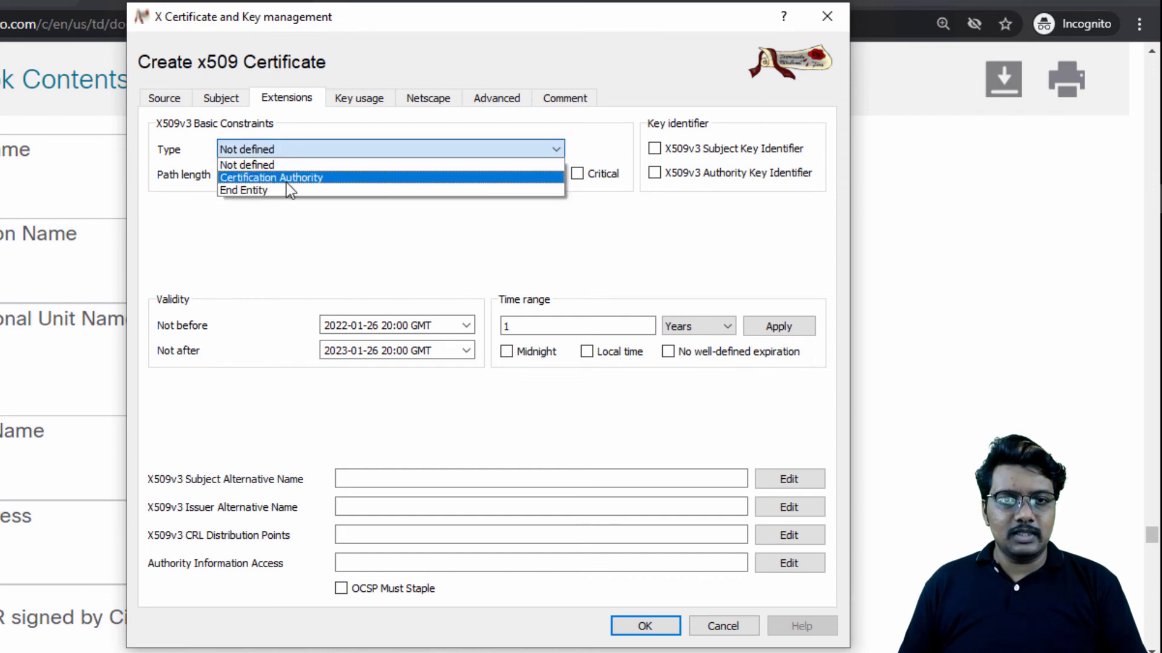
{"action": "left_click", "coordinate": [287, 179]}
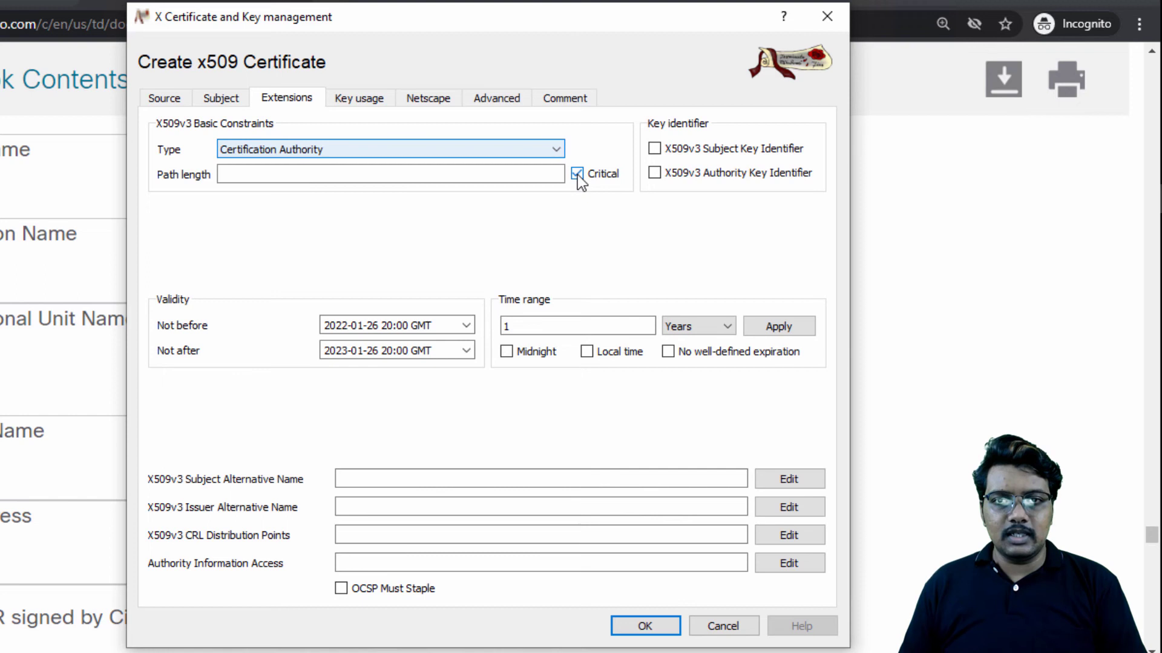
{"action": "left_click", "coordinate": [654, 149]}
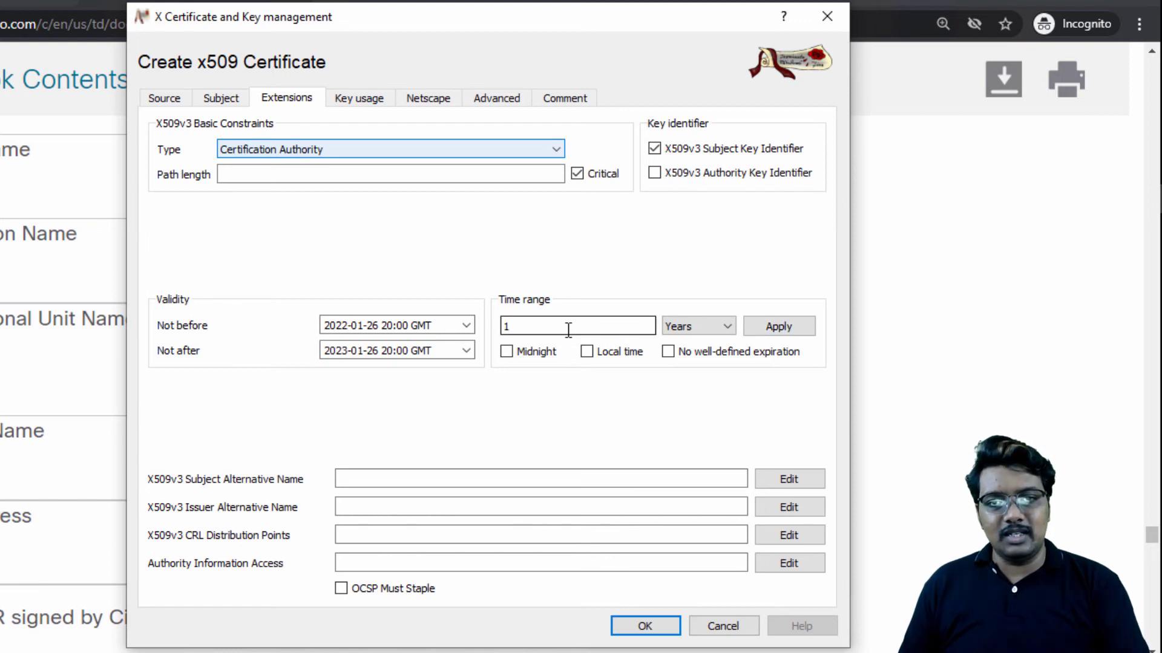
Step: Set the certificate's validity time range to 10 years and apply it
{"action": "type", "text": "0"}
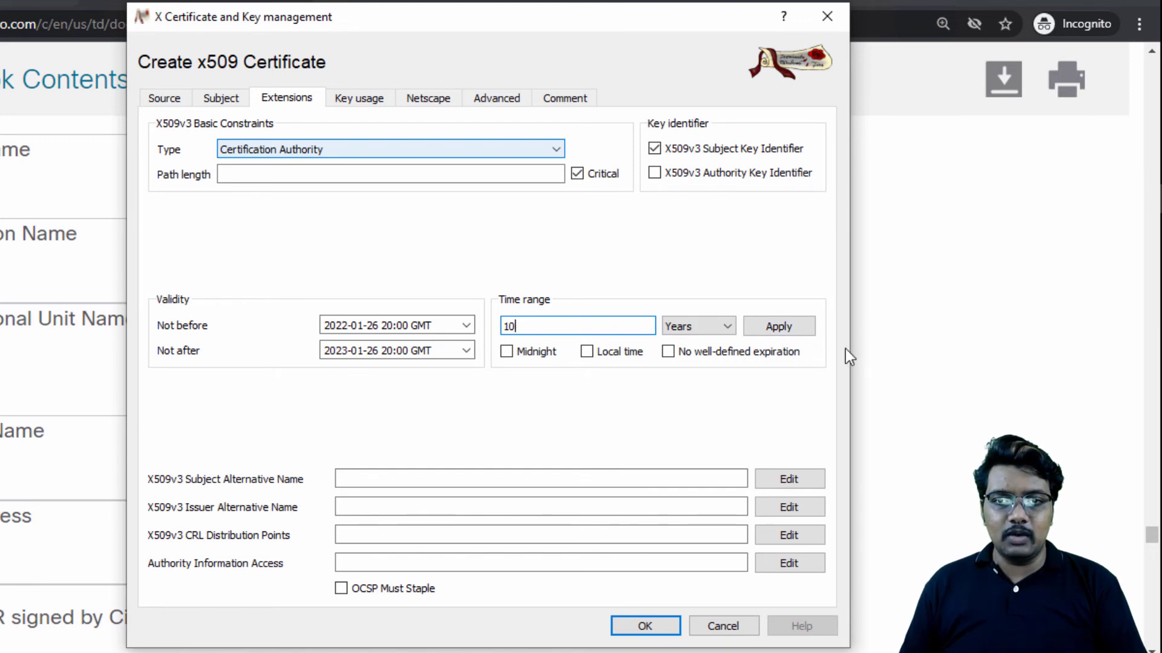
{"action": "left_click", "coordinate": [779, 329]}
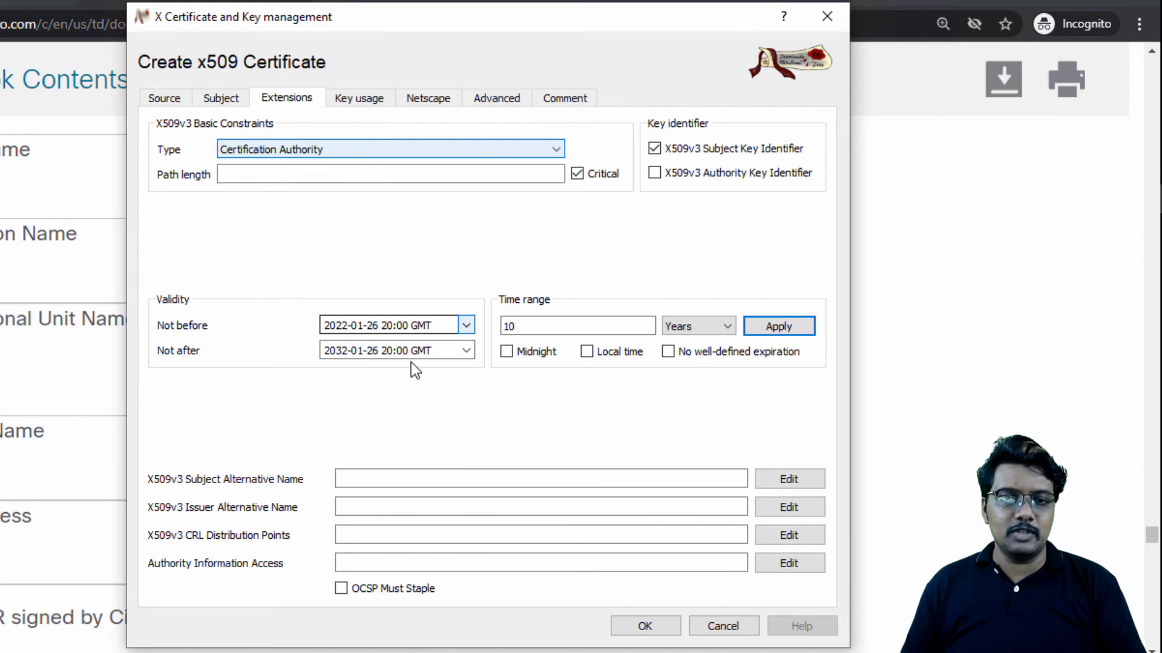
Step: Set the certificate's X509v3 key usage to Digital Signature, Key Encipherment and Certificate Sign
{"action": "left_click", "coordinate": [364, 99]}
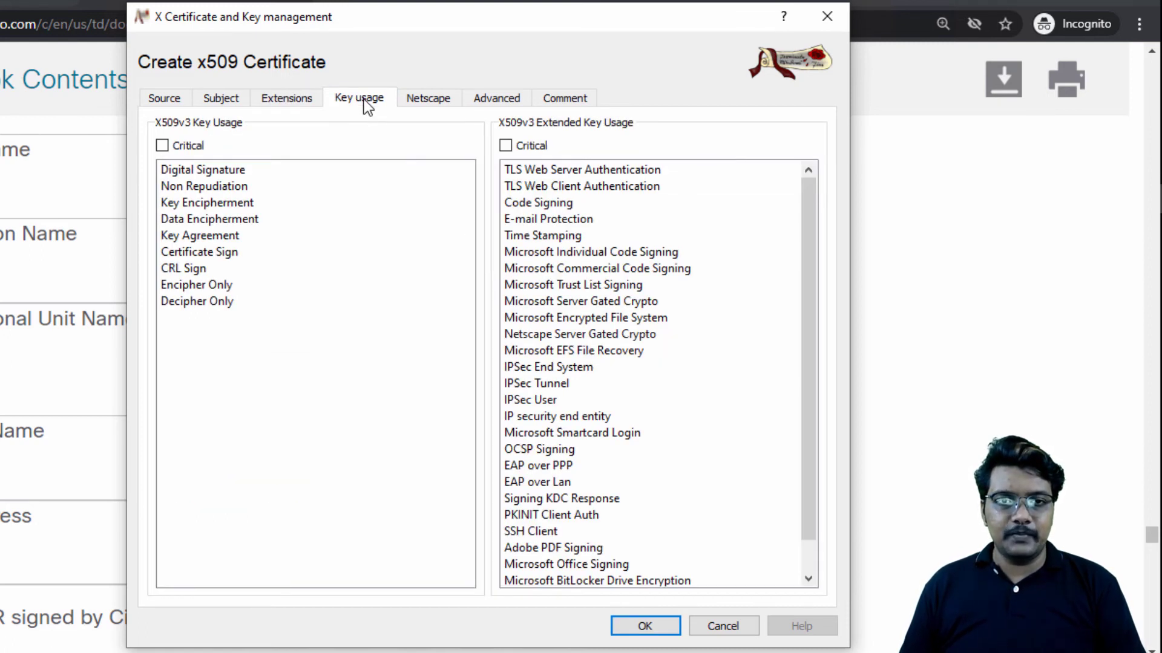
{"action": "left_click", "coordinate": [222, 170]}
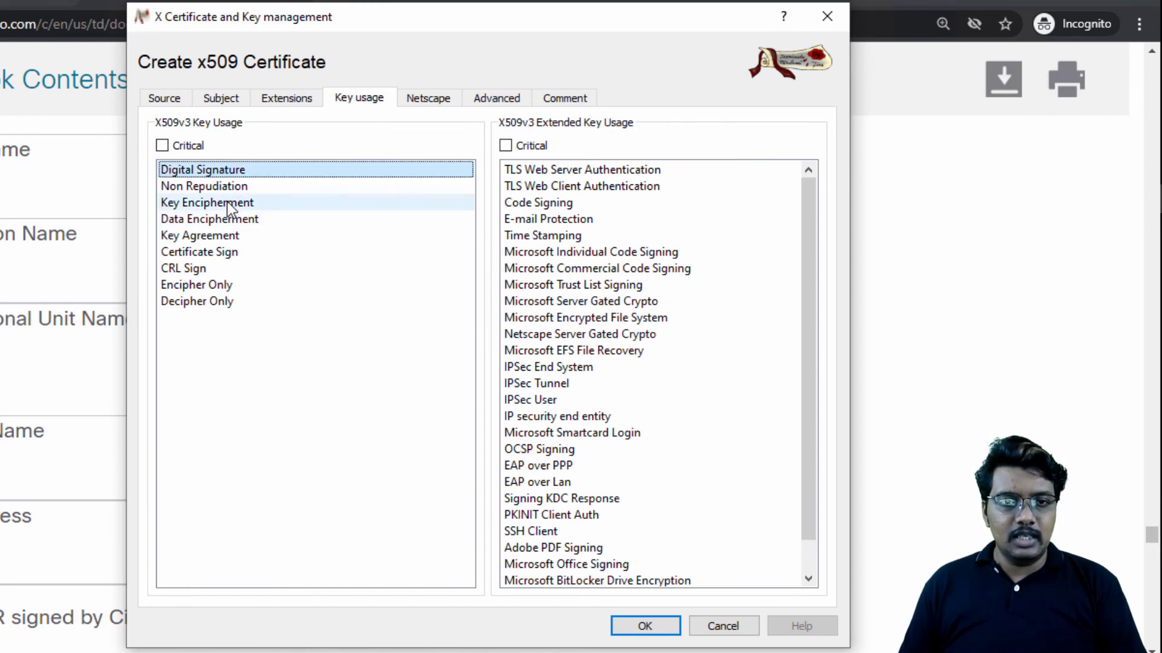
{"action": "left_click", "coordinate": [228, 203]}
{"action": "left_click", "coordinate": [228, 253]}
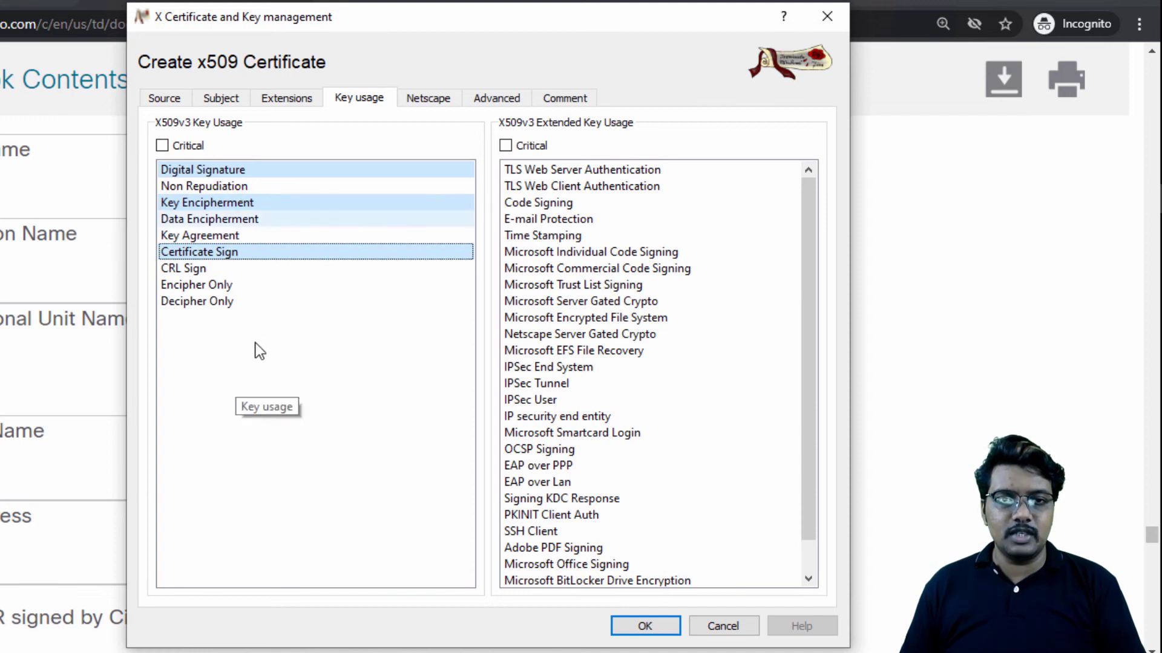
Step: Set the Netscape certificate type to SSL CA, S/MIME CA and Object Signing CA
{"action": "left_click", "coordinate": [423, 97]}
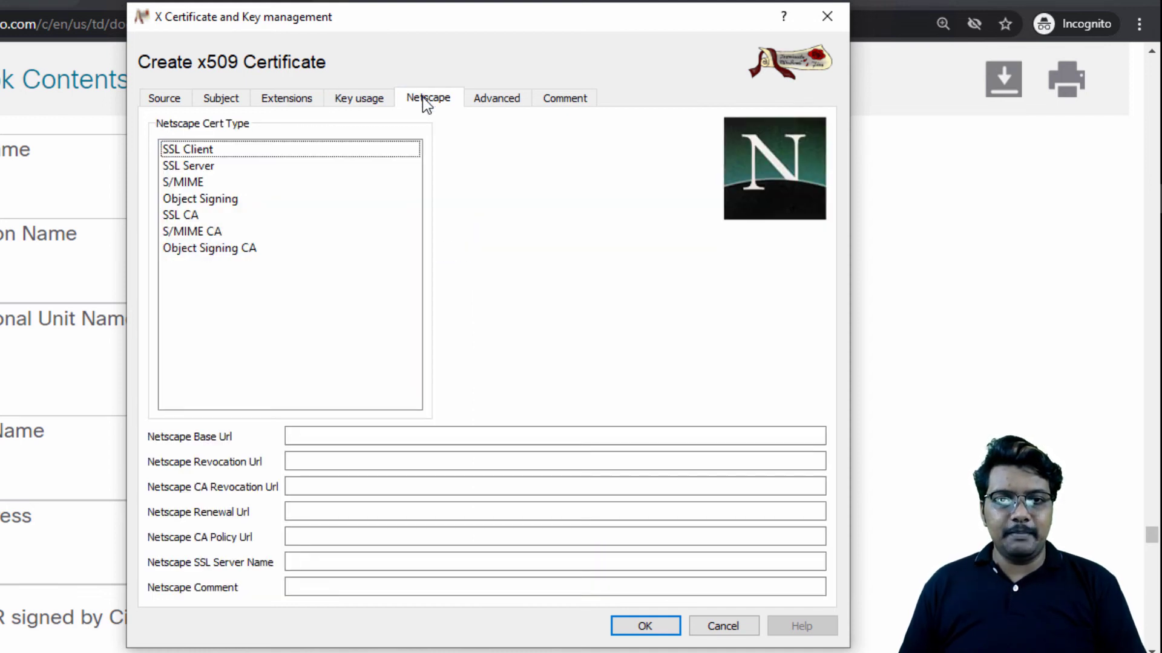
{"action": "left_click", "coordinate": [188, 215]}
{"action": "left_click", "coordinate": [216, 232]}
{"action": "left_click", "coordinate": [217, 248]}
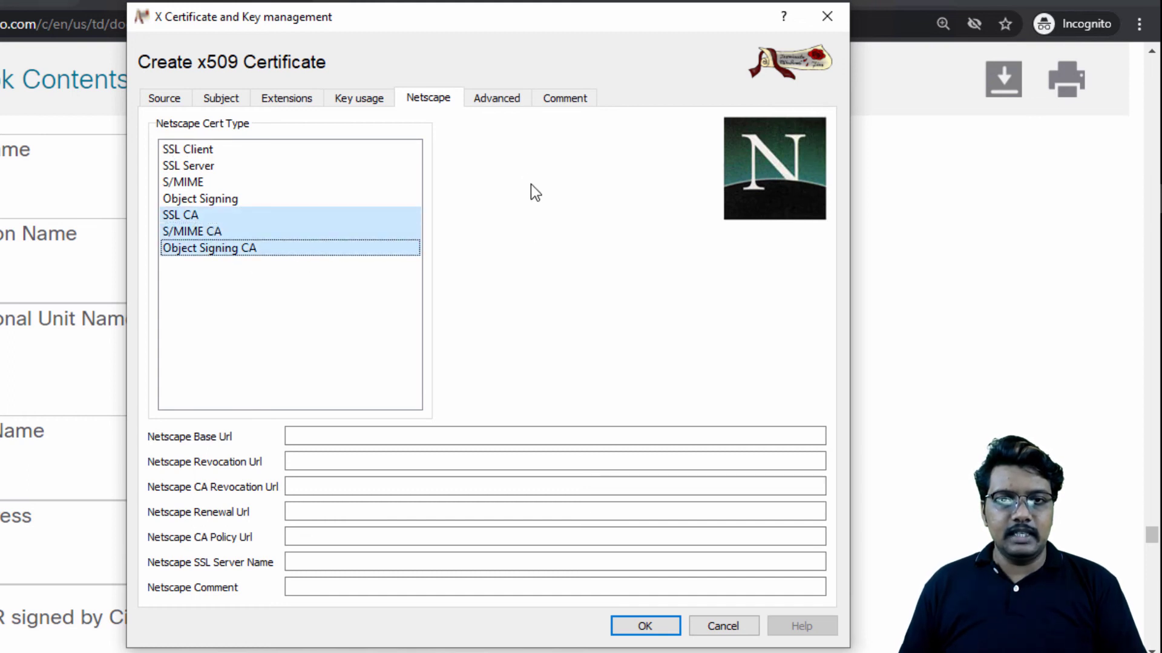
Step: Review the certificate's extension summary and comment, and create the netvikrca certificate
{"action": "left_click", "coordinate": [507, 98]}
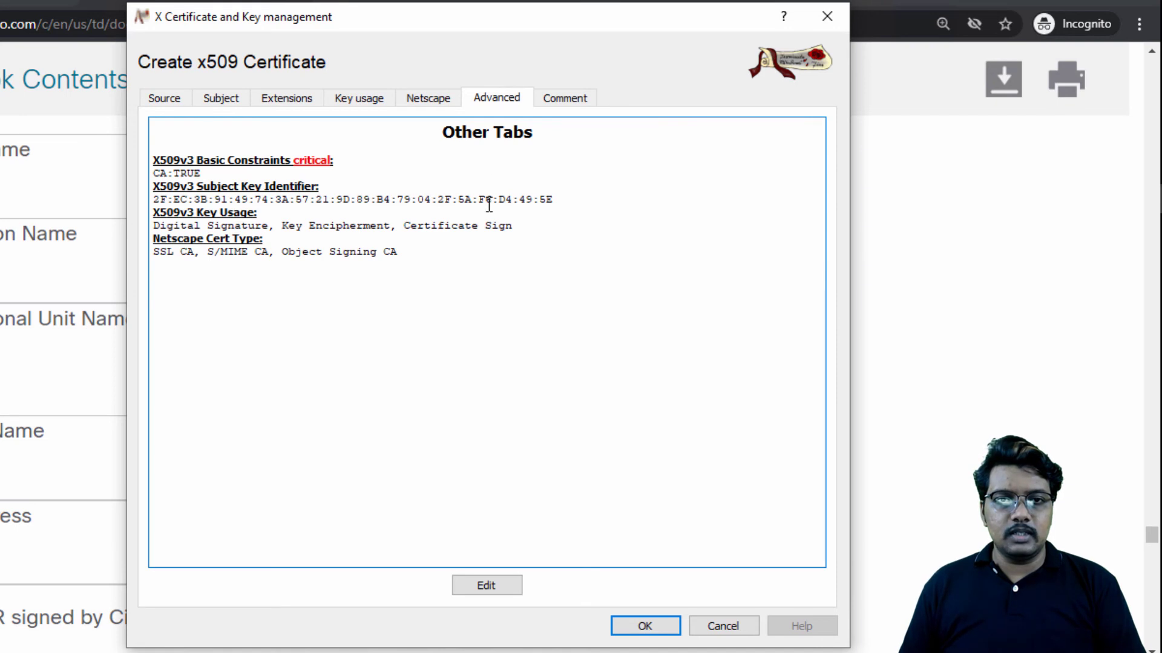
{"action": "left_click", "coordinate": [567, 100]}
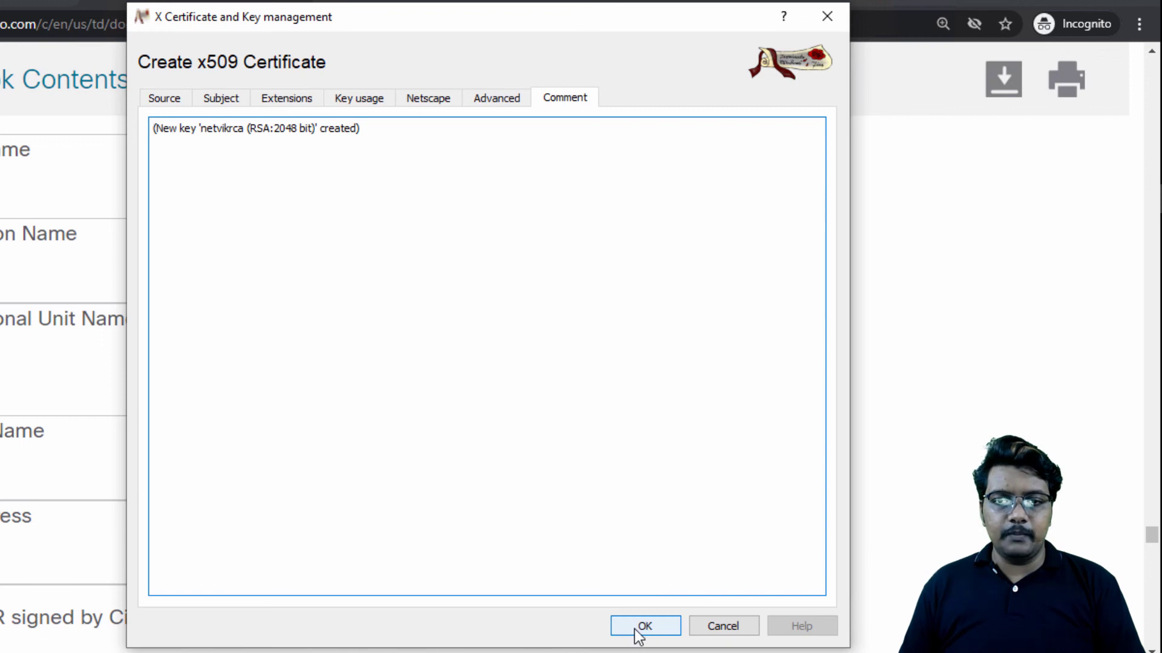
{"action": "left_click", "coordinate": [641, 627]}
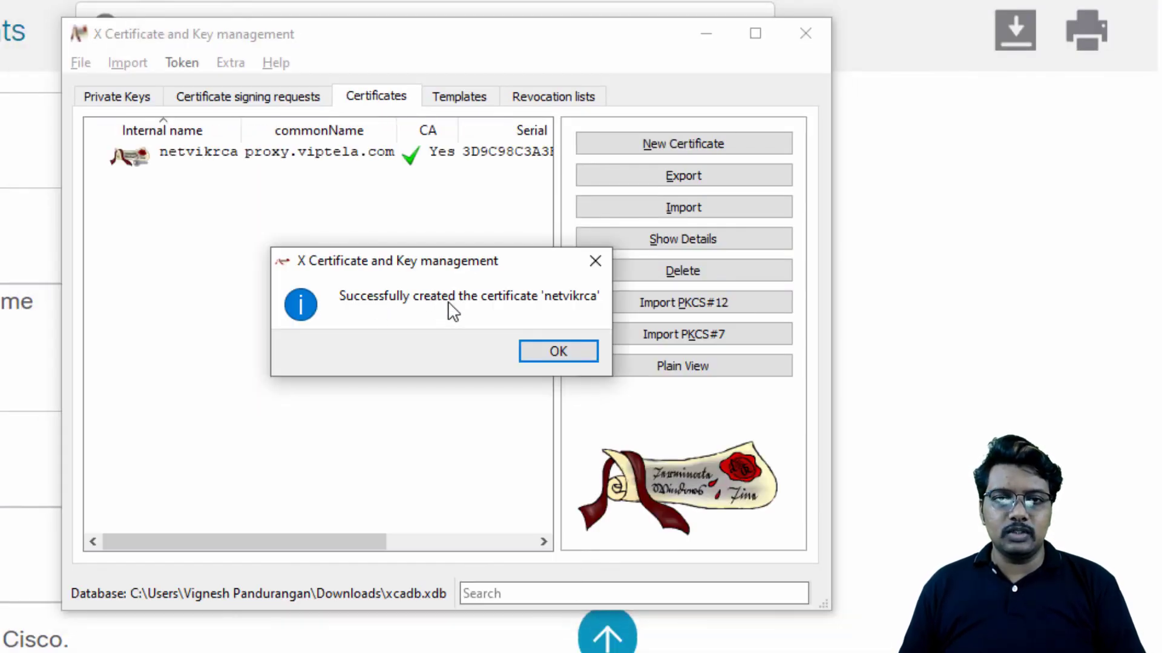
{"action": "left_click", "coordinate": [555, 352]}
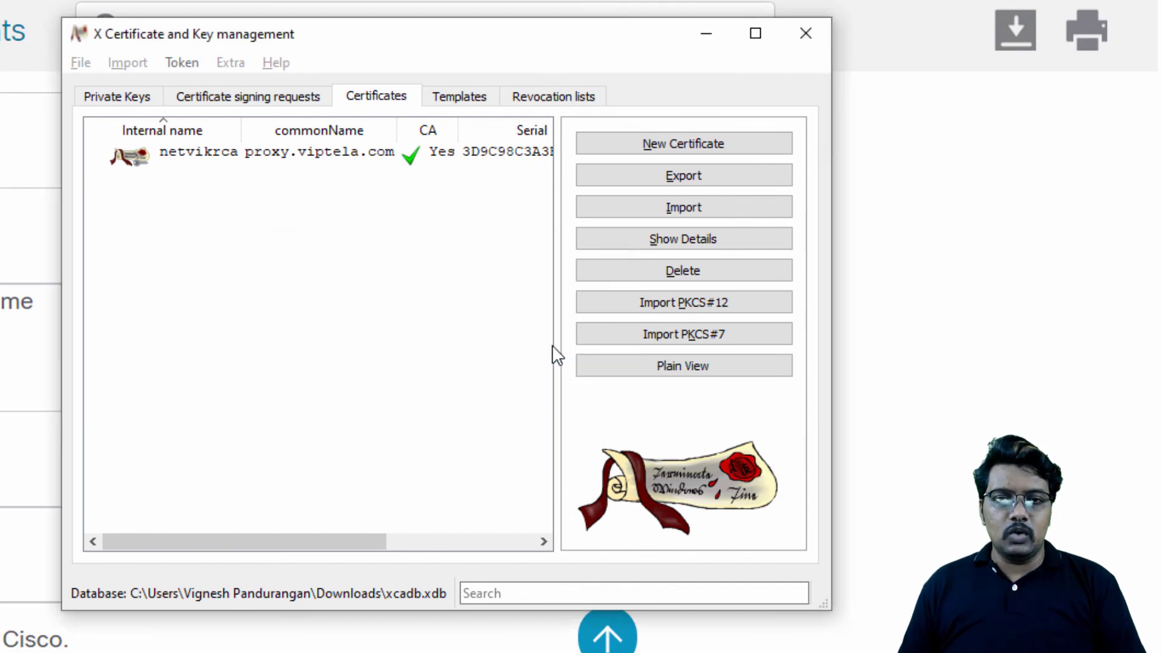
Step: Start exporting the netvikrca certificate and set its destination to netvikrca.crt in the Downloads folder
{"action": "left_click", "coordinate": [301, 165]}
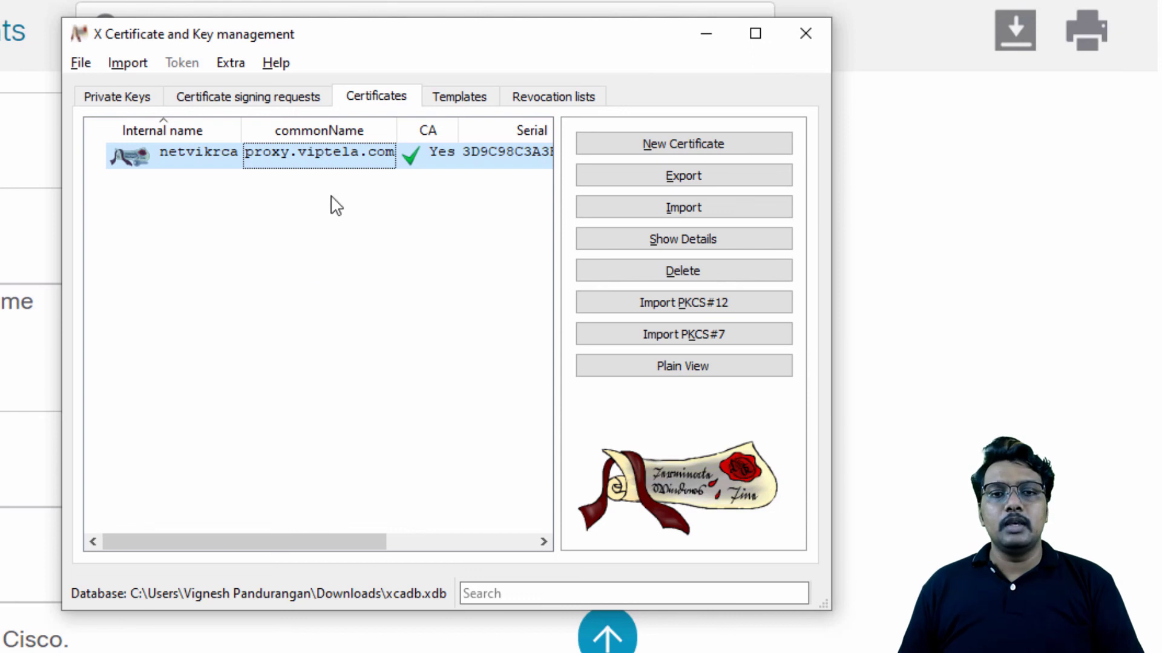
{"action": "left_click", "coordinate": [691, 174]}
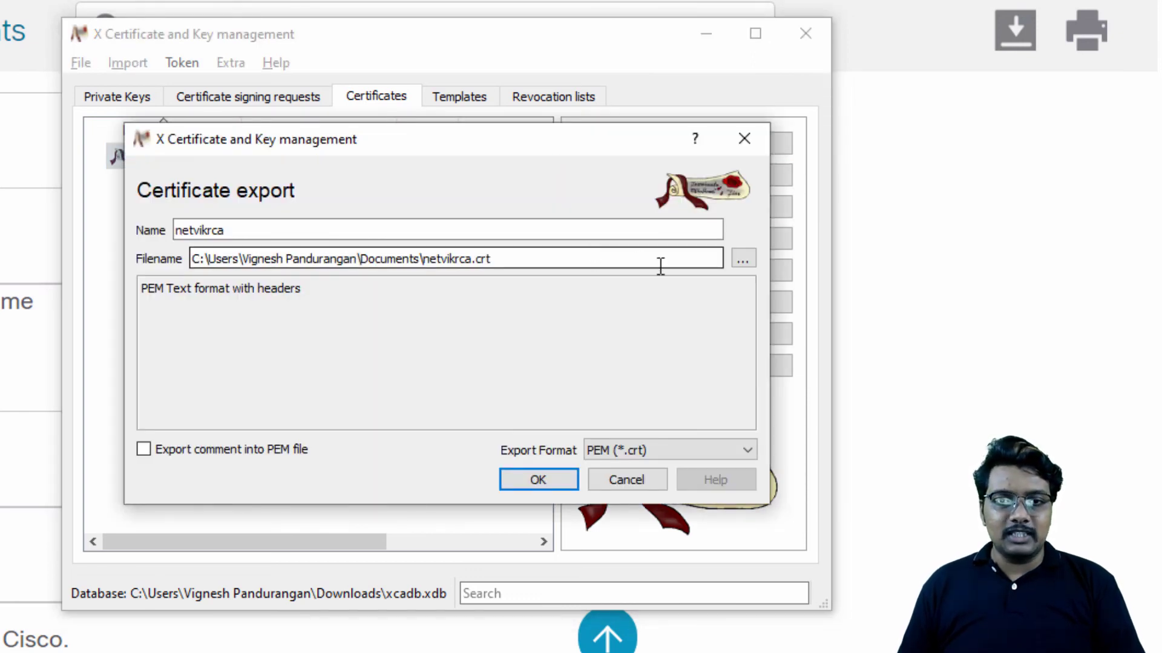
{"action": "left_click", "coordinate": [751, 263]}
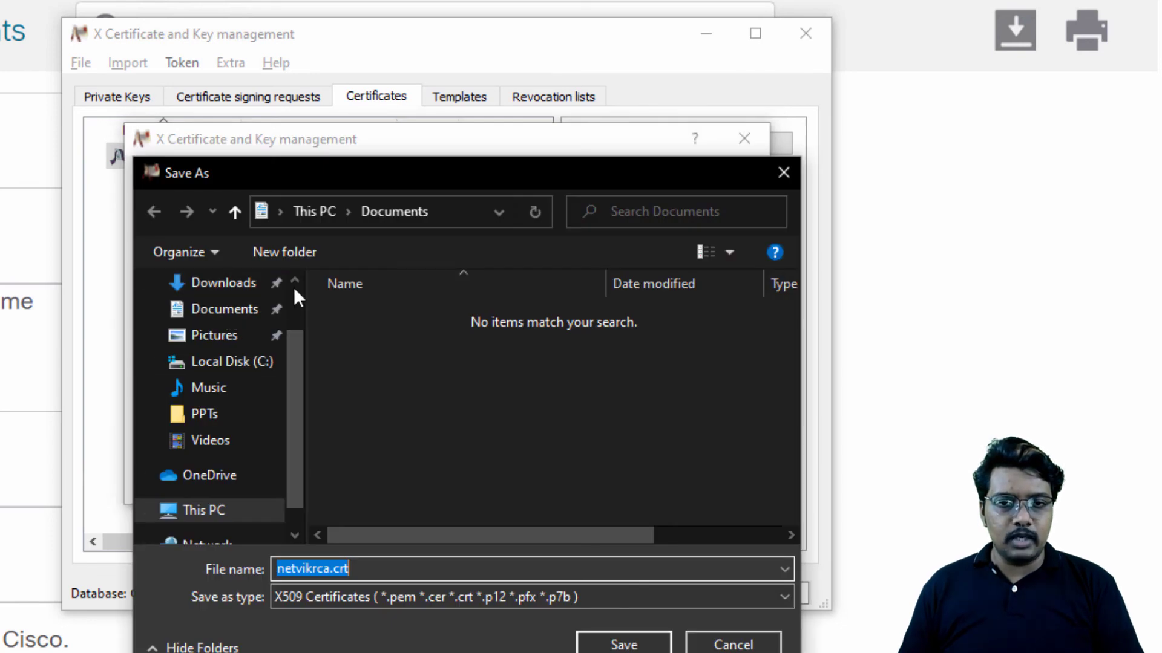
{"action": "scroll", "coordinate": [293, 281], "scroll_direction": "up", "scroll_amount": 2}
{"action": "left_click", "coordinate": [200, 352]}
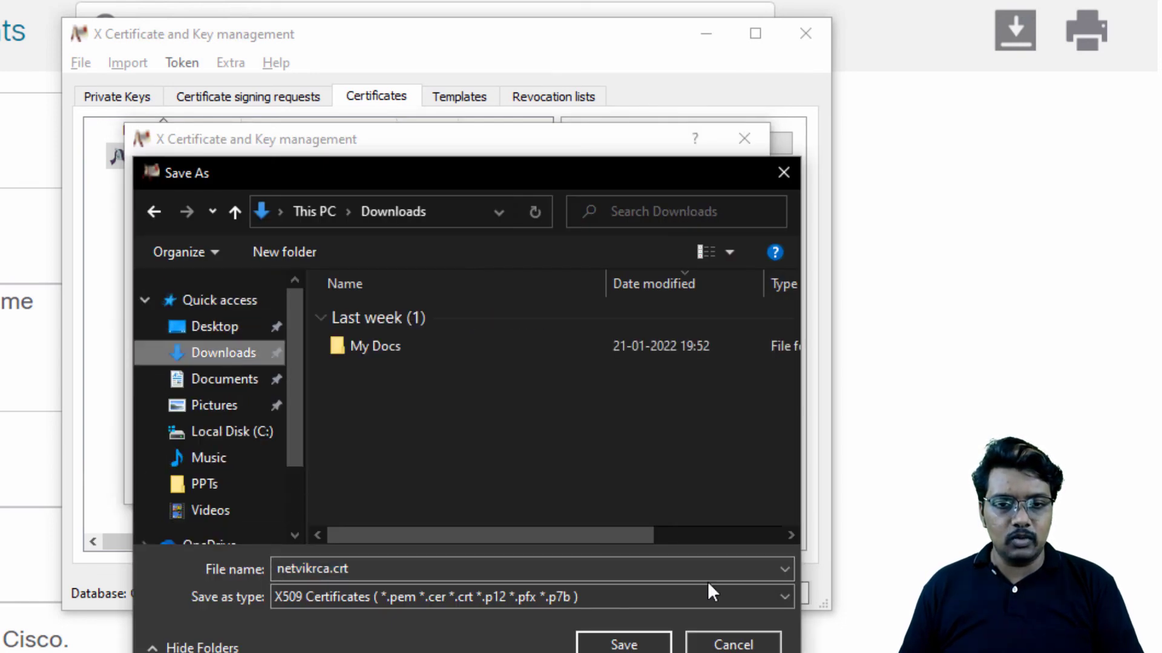
{"action": "left_click", "coordinate": [624, 645]}
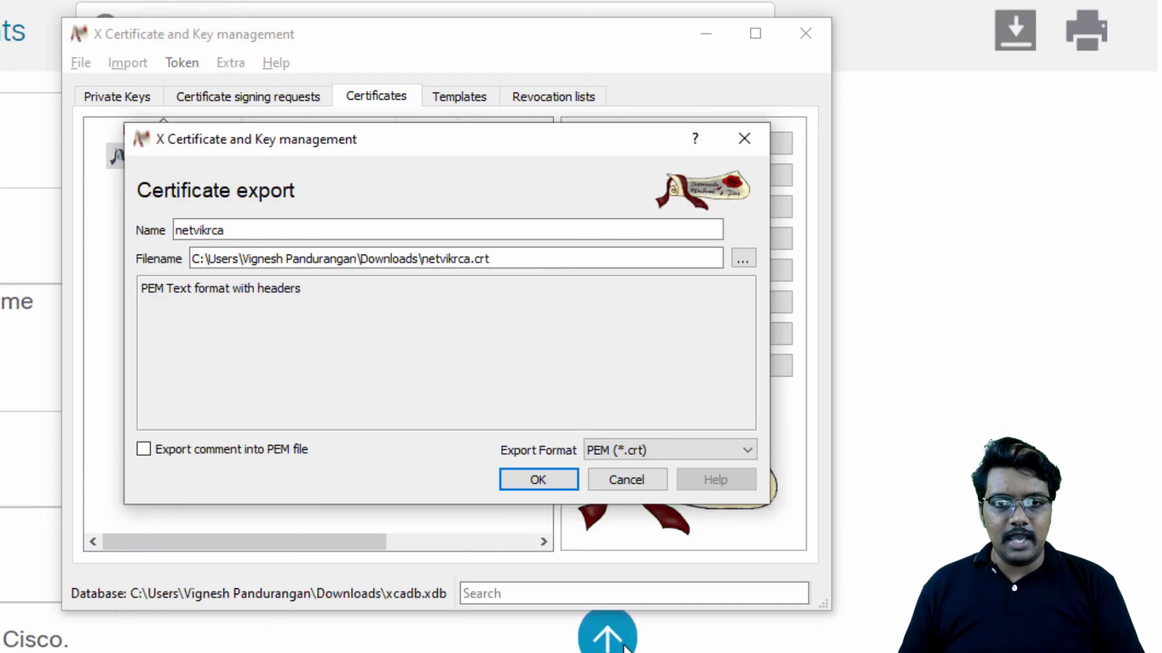
Step: Keep PEM (*.crt) as the export format and export the certificate
{"action": "left_click", "coordinate": [631, 449]}
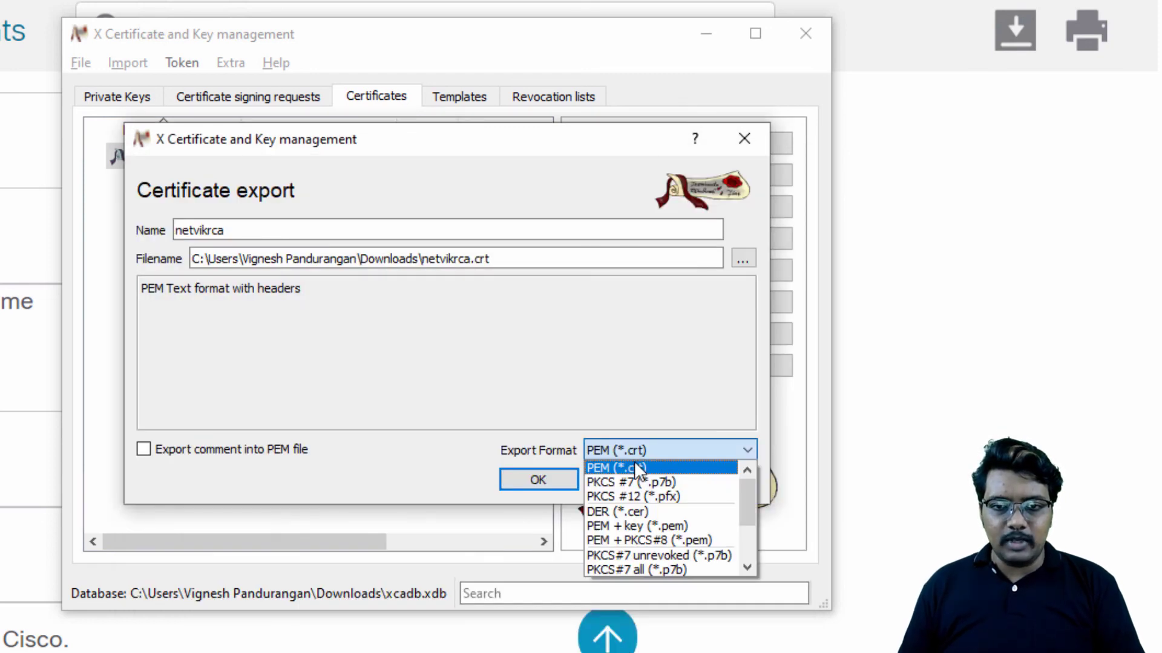
{"action": "left_click", "coordinate": [406, 456]}
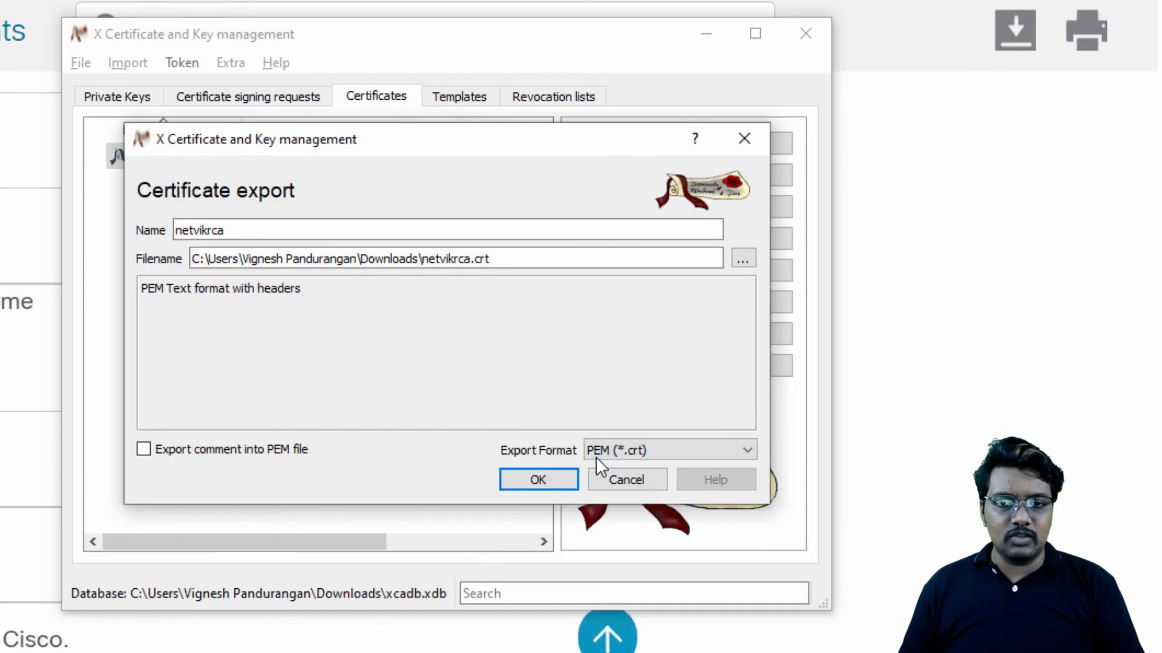
{"action": "left_click", "coordinate": [524, 484]}
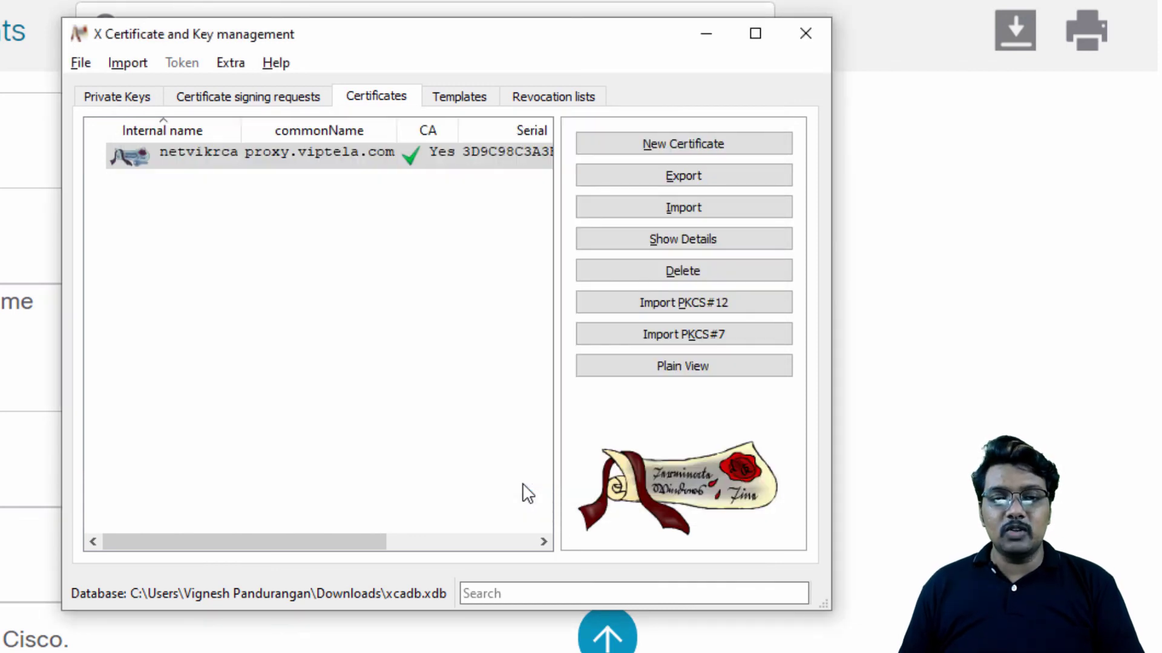
Step: Switch to the Downloads folder in File Explorer, refresh it, and check the exported netvikrca.crt file
{"action": "key", "text": "alt+Tab"}
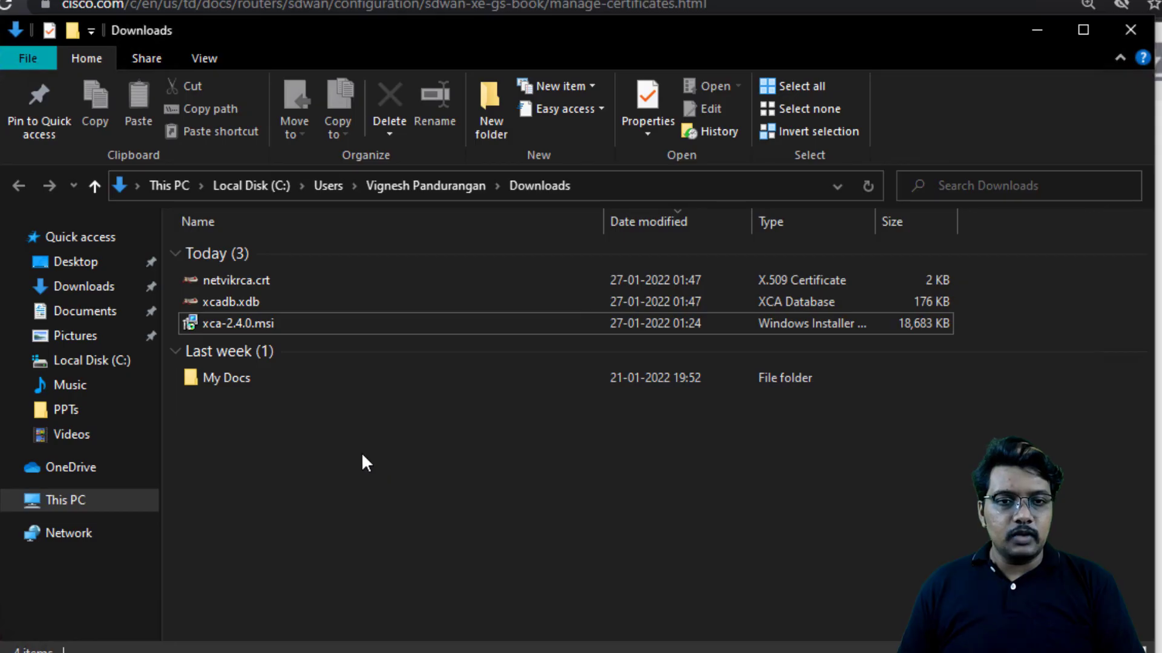
{"action": "right_click", "coordinate": [283, 443]}
{"action": "left_click", "coordinate": [340, 528]}
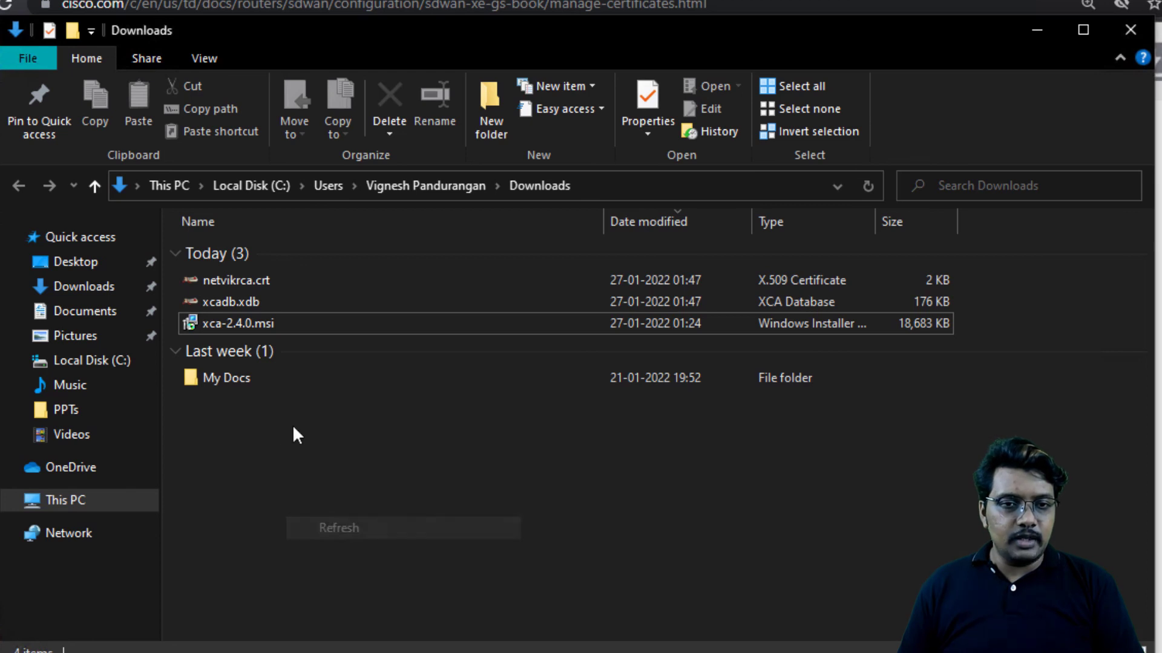
{"action": "left_click", "coordinate": [282, 280]}
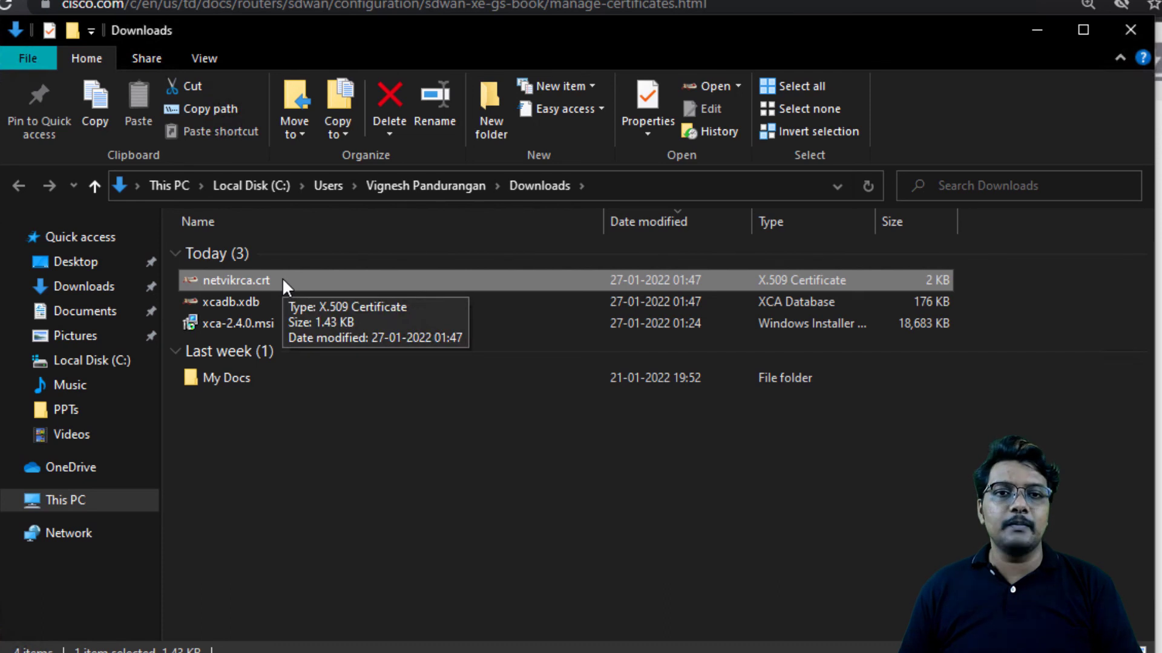
{"action": "left_click", "coordinate": [347, 488]}
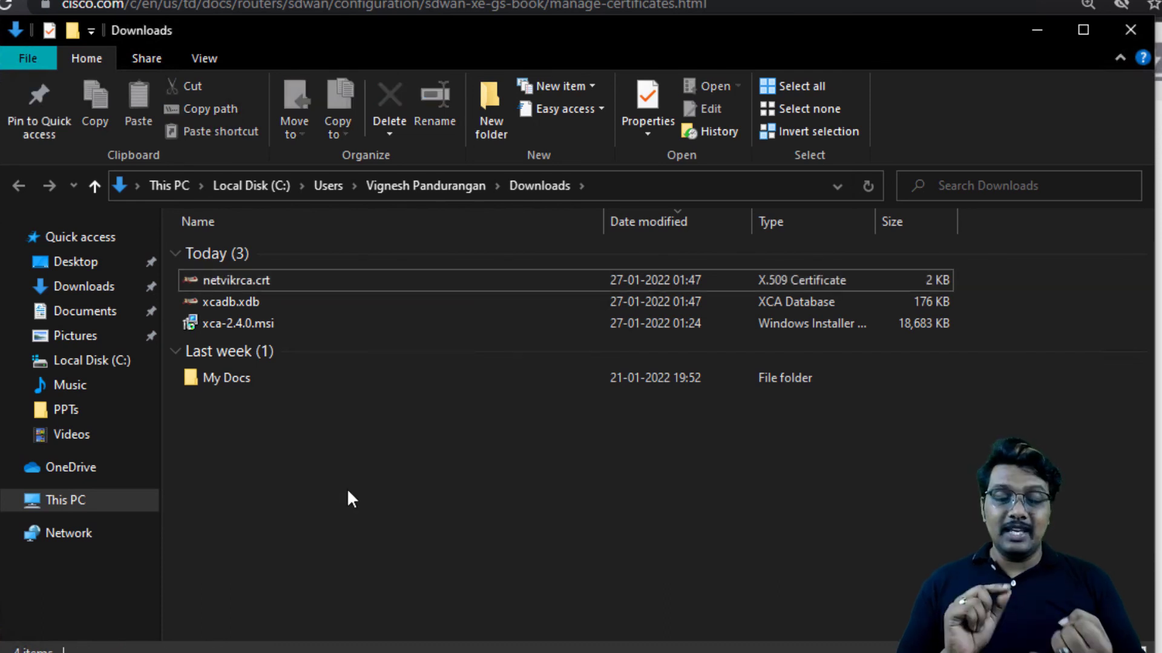